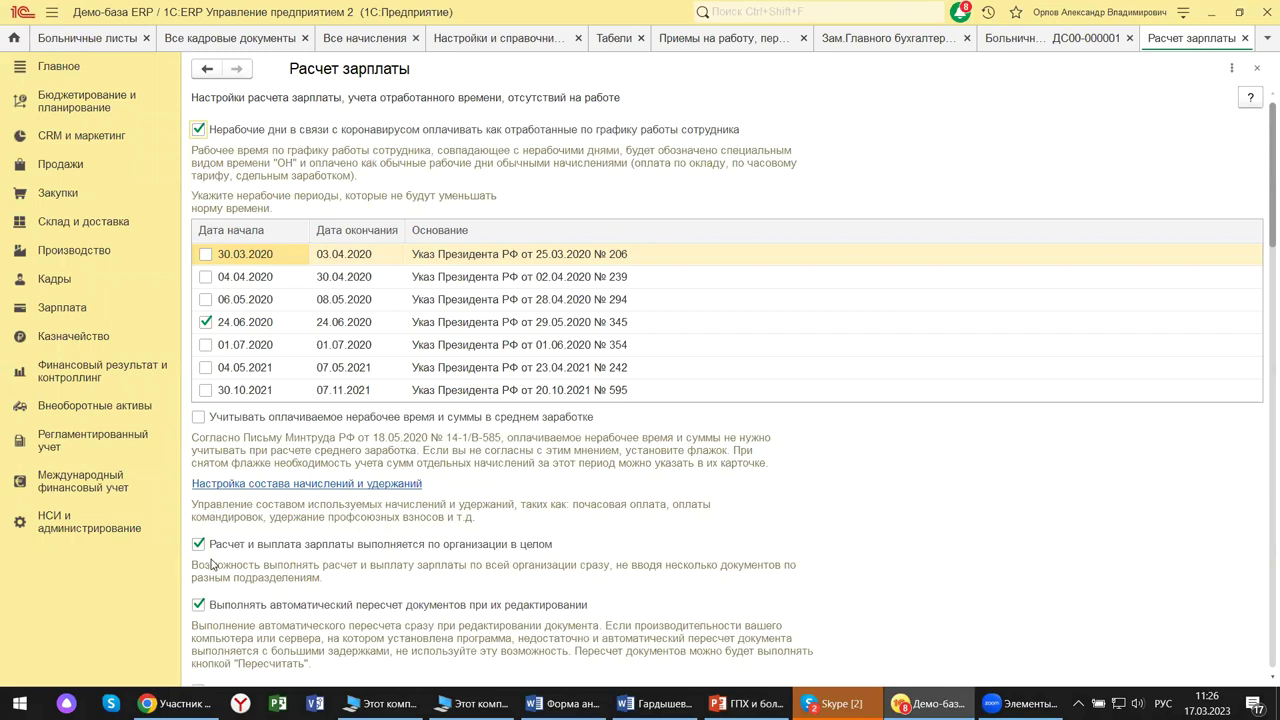
Review the payroll calculation settings (Расчет зарплаты) through to the end of the page and close them.
{"action": "scroll", "coordinate": [211, 622], "scroll_direction": "down", "scroll_amount": 5}
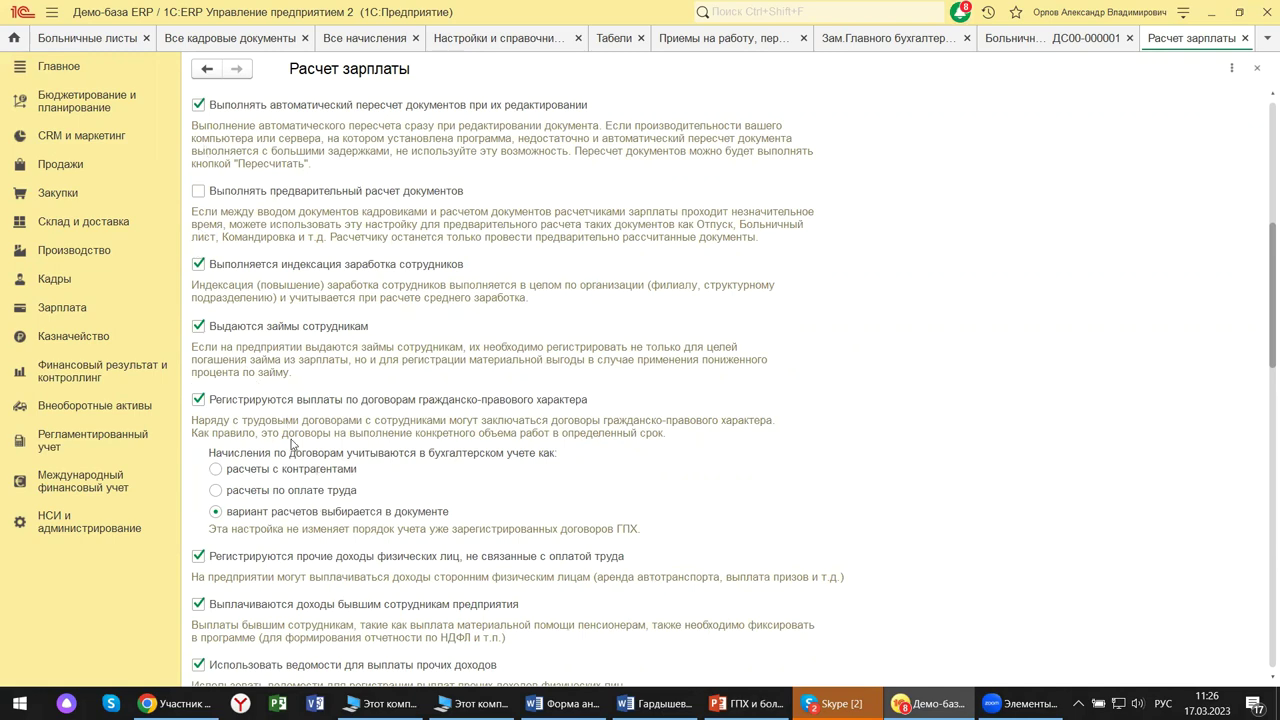
{"action": "scroll", "coordinate": [286, 590], "scroll_direction": "down", "scroll_amount": 2}
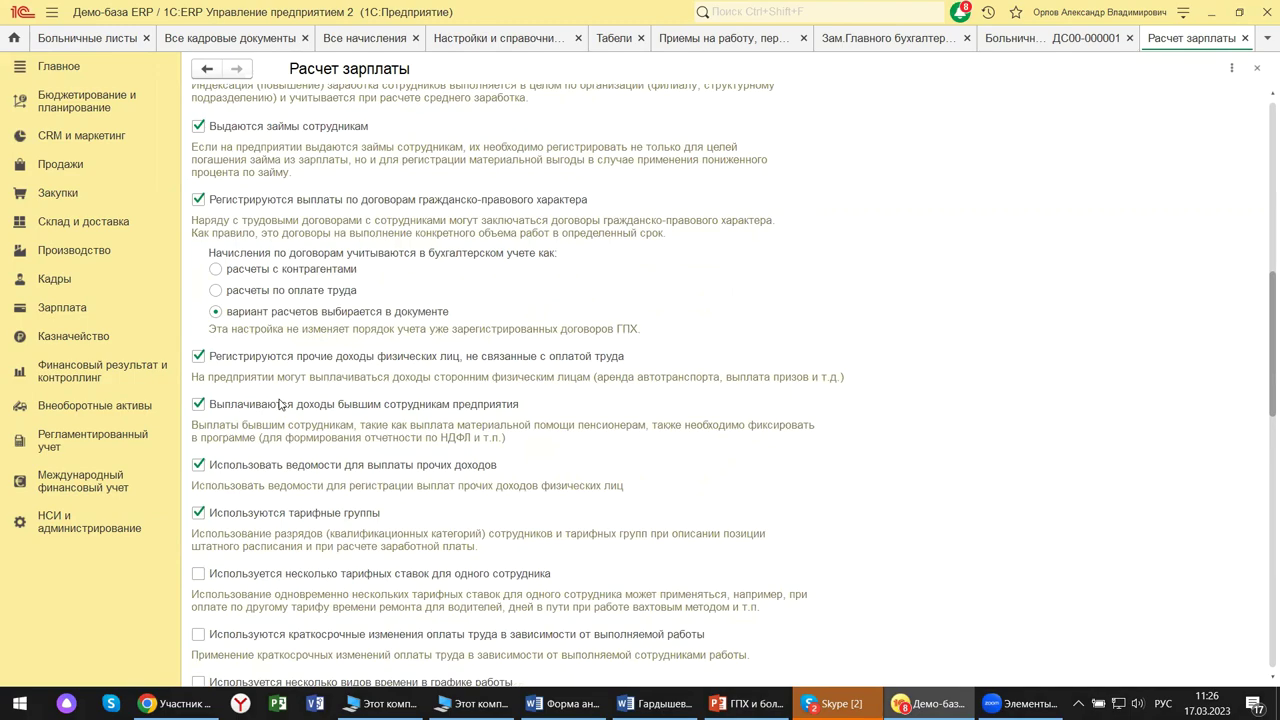
{"action": "scroll", "coordinate": [285, 497], "scroll_direction": "down", "scroll_amount": 1}
{"action": "scroll", "coordinate": [285, 497], "scroll_direction": "down", "scroll_amount": 2}
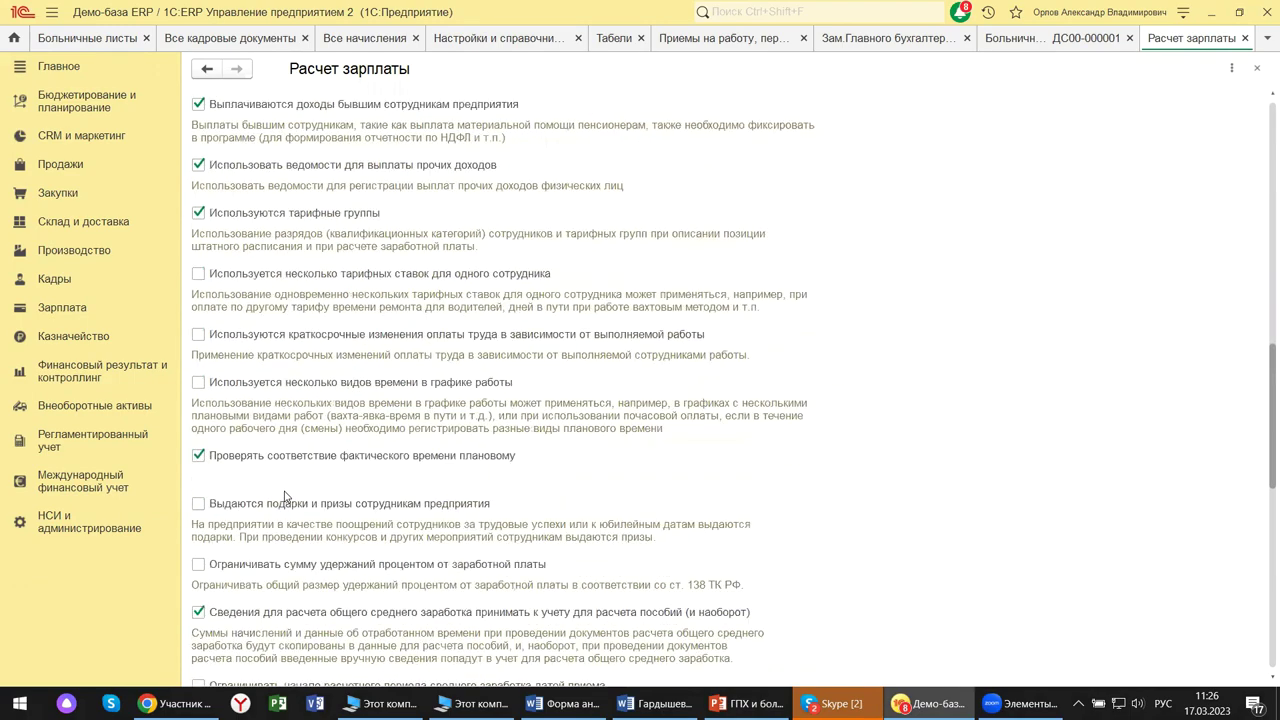
{"action": "scroll", "coordinate": [285, 497], "scroll_direction": "down", "scroll_amount": 4}
{"action": "scroll", "coordinate": [285, 497], "scroll_direction": "down", "scroll_amount": 3}
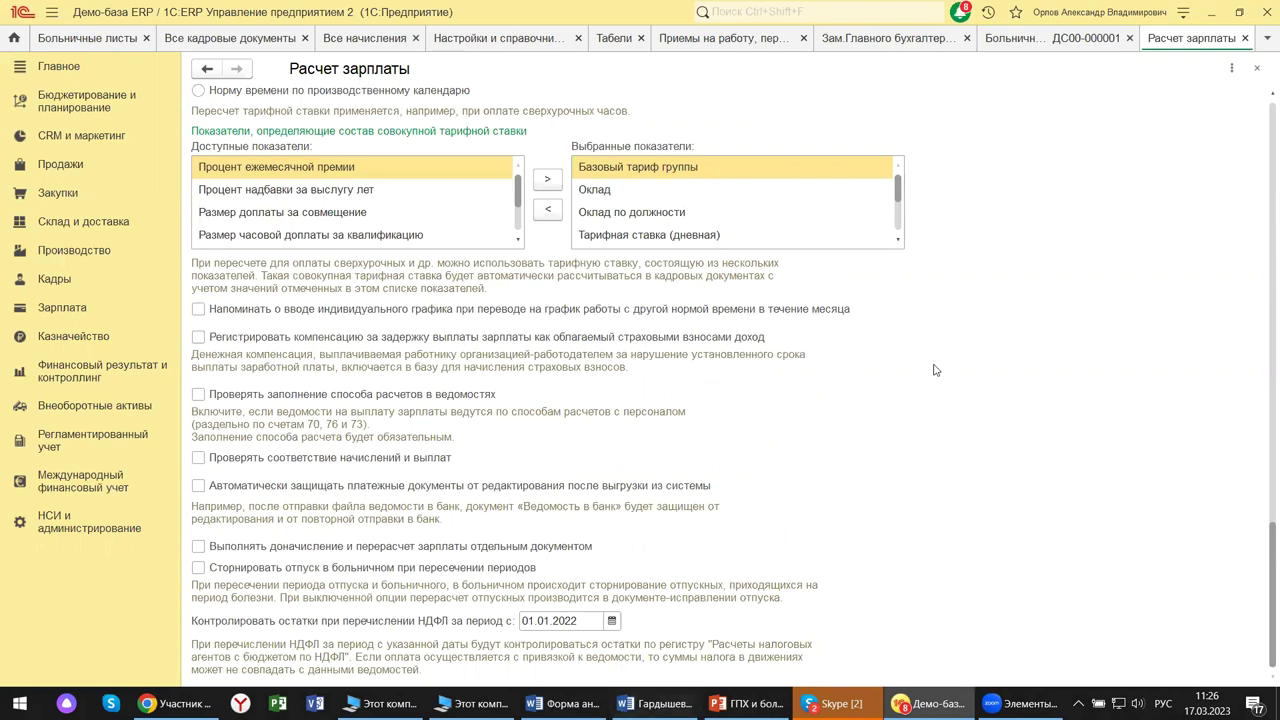
{"action": "left_click", "coordinate": [1257, 68]}
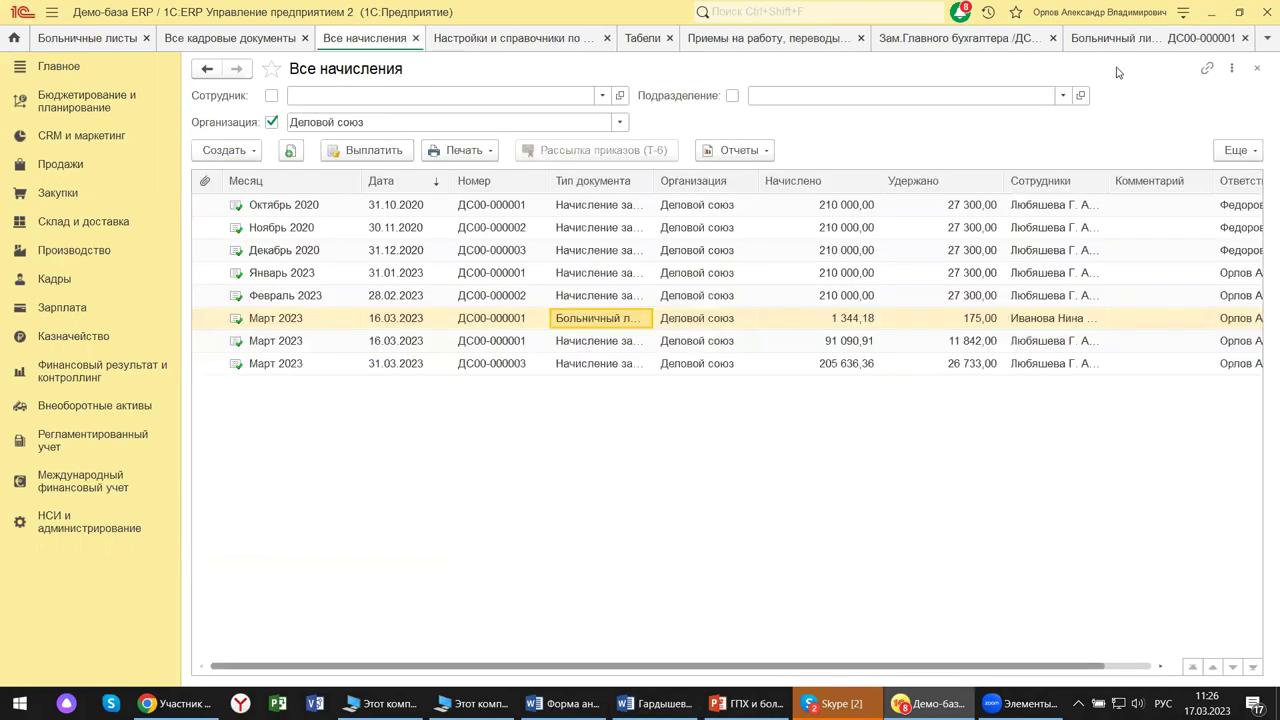
Open the Кадры settings under НСИ и администрирование, review the personnel accounting options including Воинский учет, and close the page.
{"action": "left_click", "coordinate": [85, 522]}
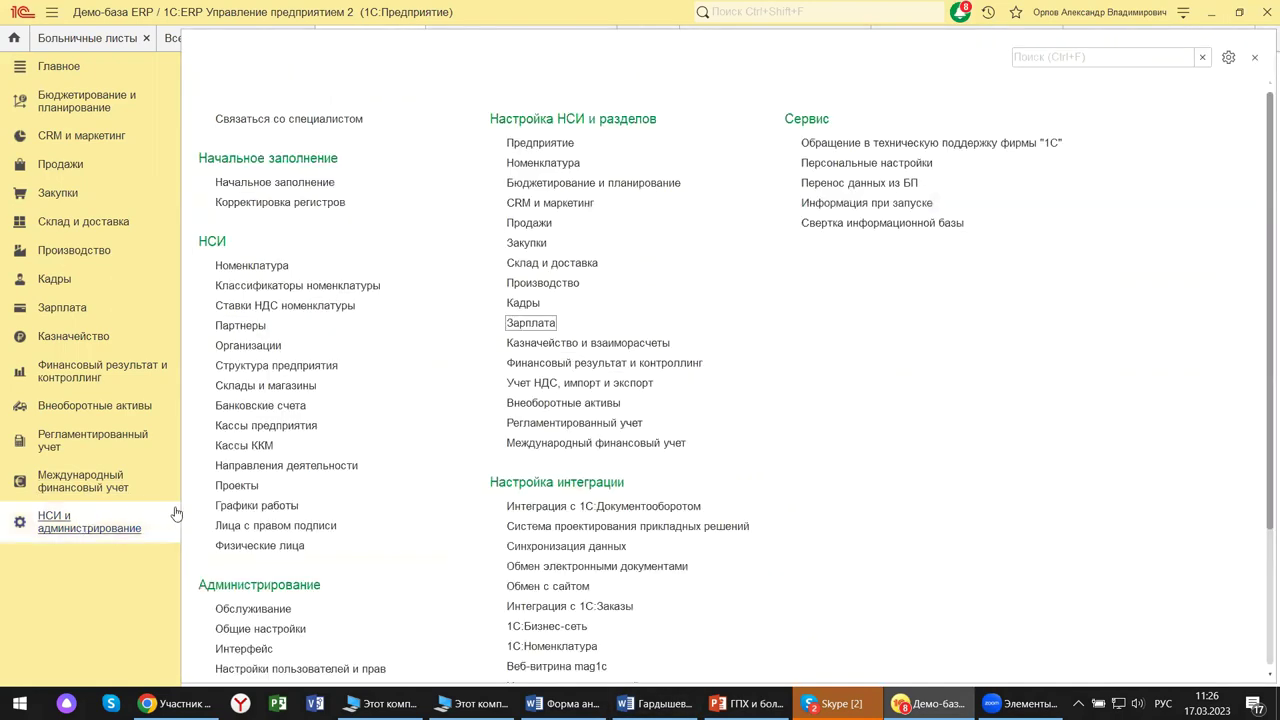
{"action": "left_click", "coordinate": [520, 303]}
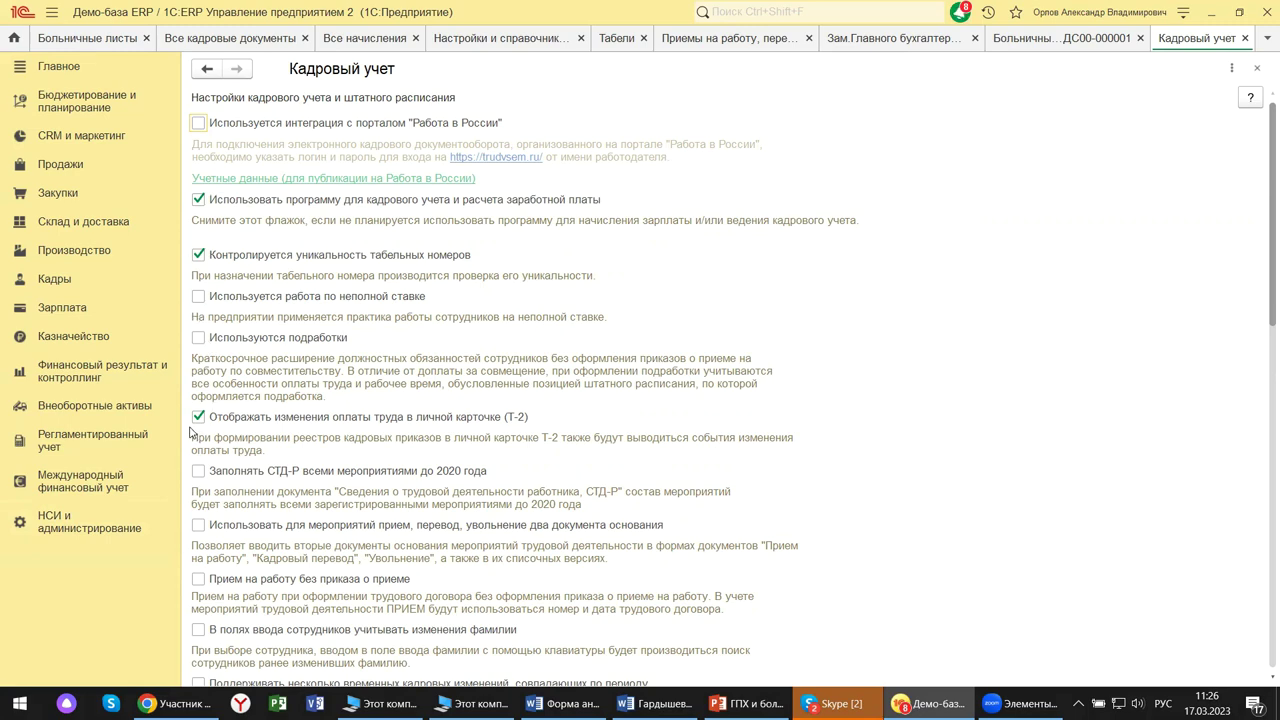
{"action": "scroll", "coordinate": [250, 362], "scroll_direction": "down", "scroll_amount": 8}
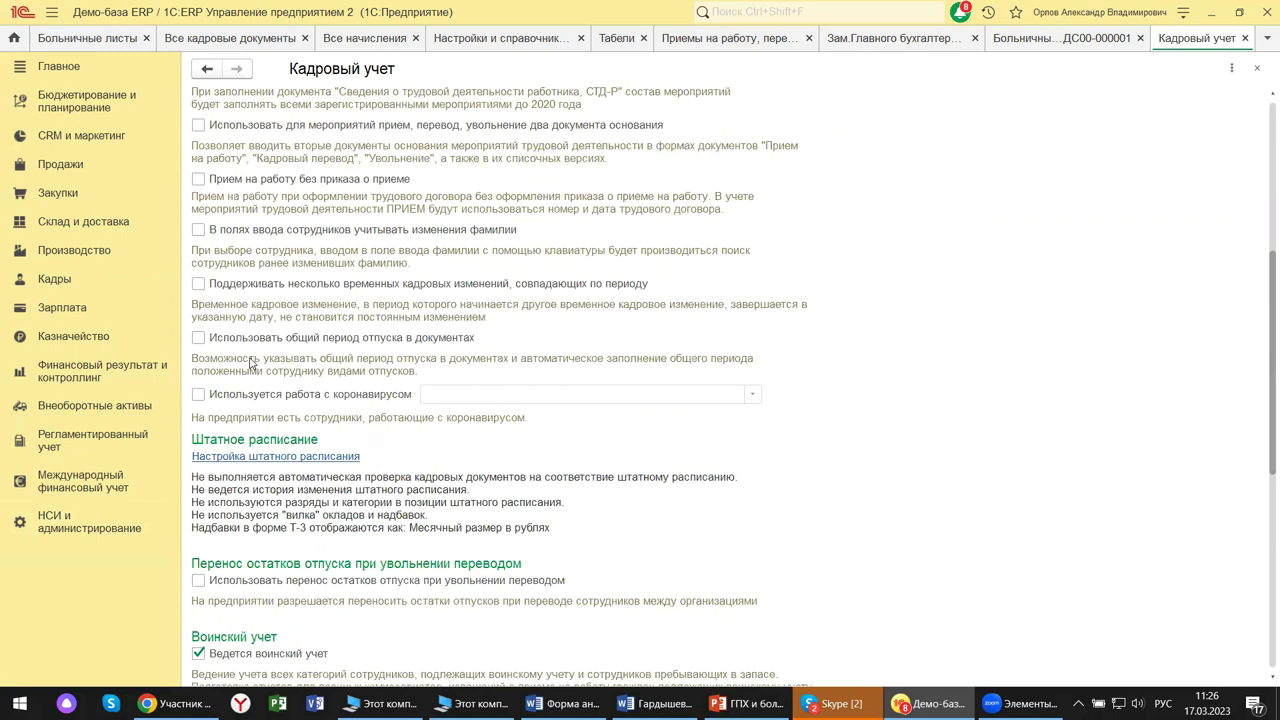
{"action": "scroll", "coordinate": [250, 362], "scroll_direction": "down", "scroll_amount": 2}
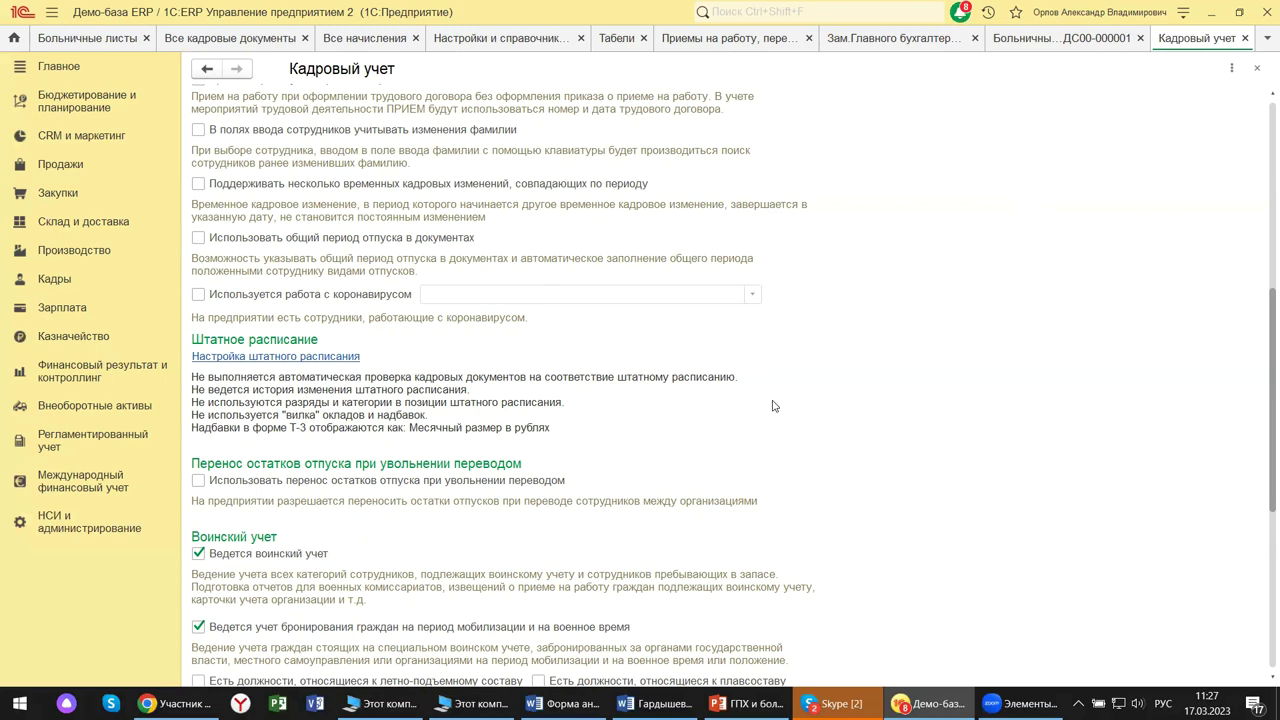
{"action": "scroll", "coordinate": [772, 405], "scroll_direction": "down", "scroll_amount": 8}
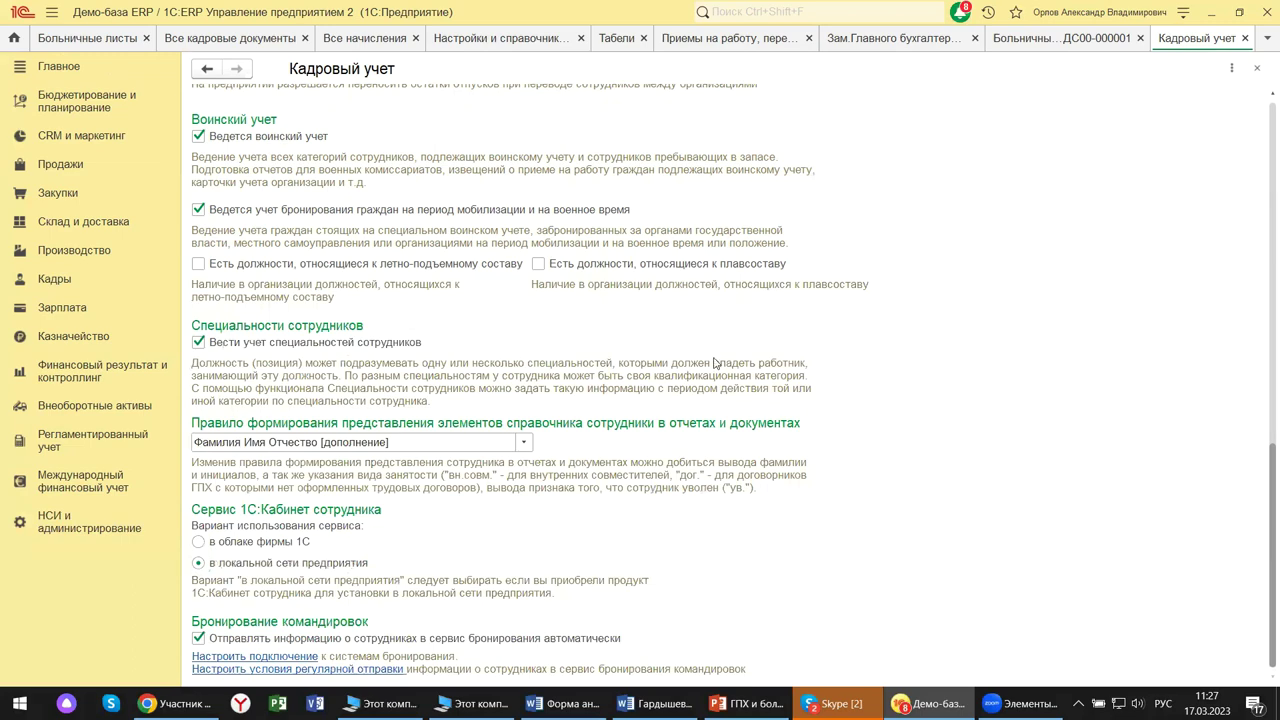
{"action": "scroll", "coordinate": [309, 218], "scroll_direction": "up", "scroll_amount": 2}
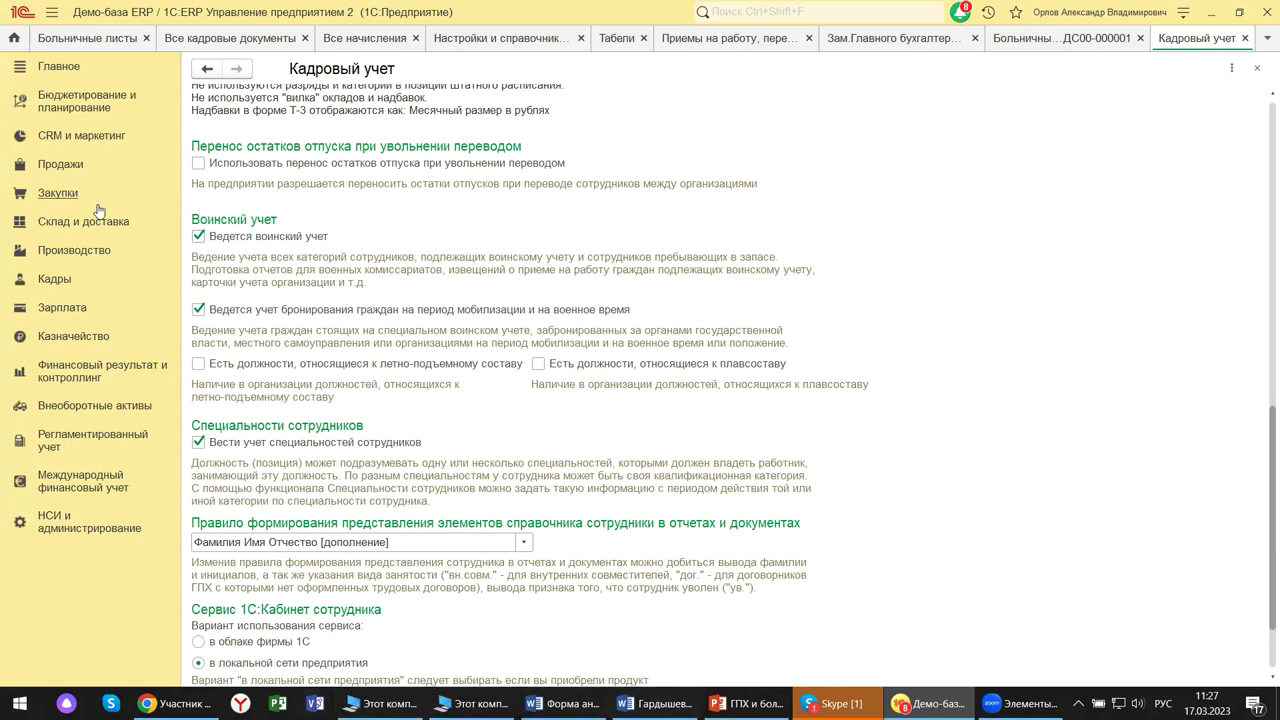
{"action": "left_click", "coordinate": [1259, 70]}
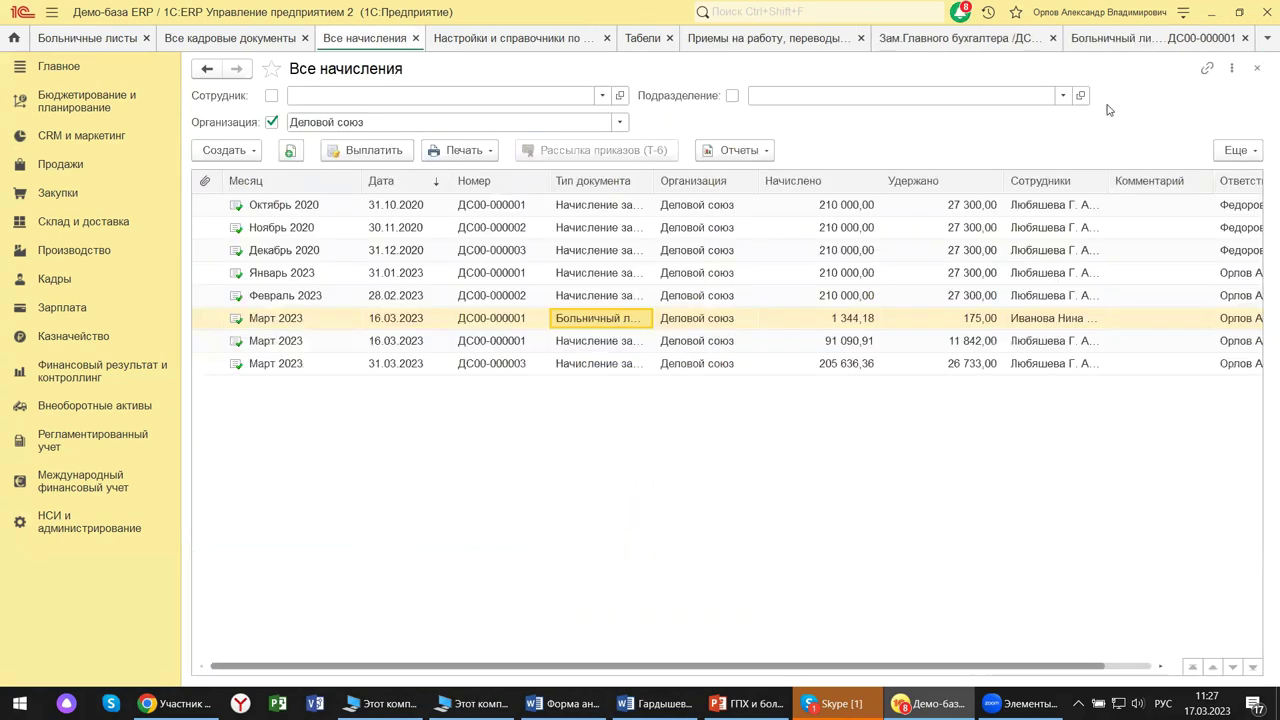
Open Настройки и справочники in the Кадры section, look through its reference lists and classifiers, and close the page.
{"action": "left_click", "coordinate": [56, 280]}
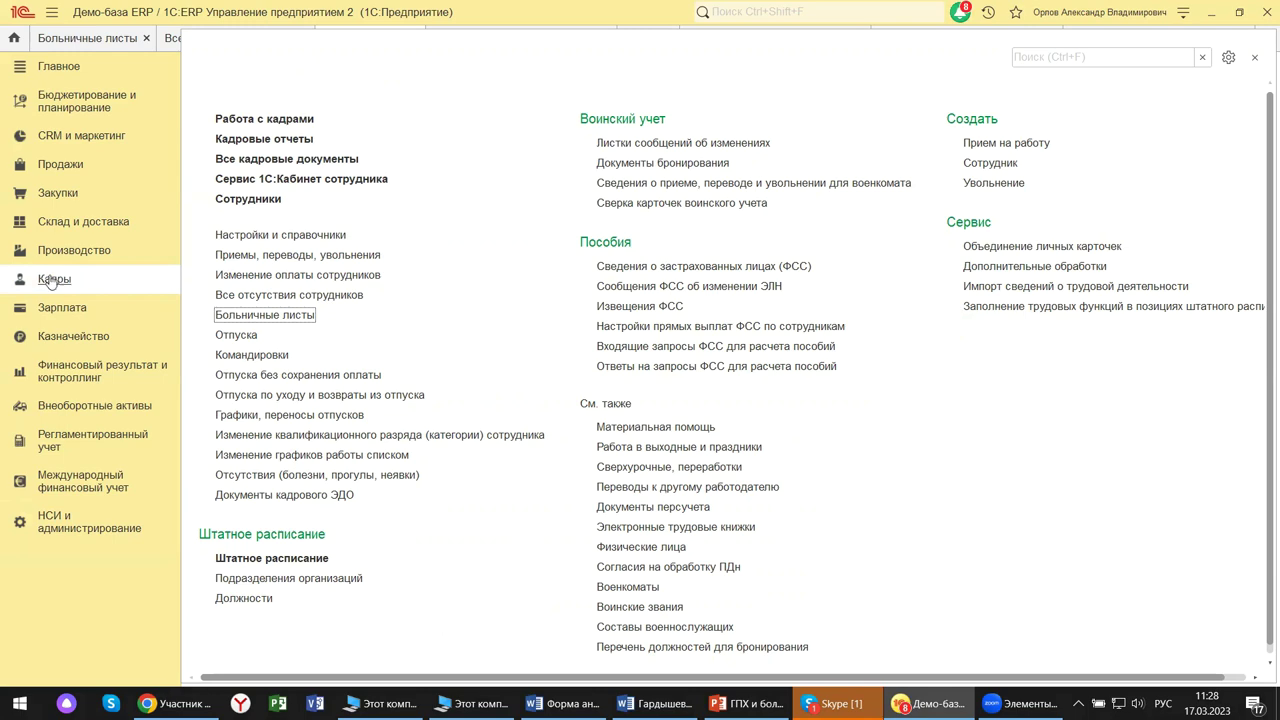
{"action": "left_click", "coordinate": [248, 238]}
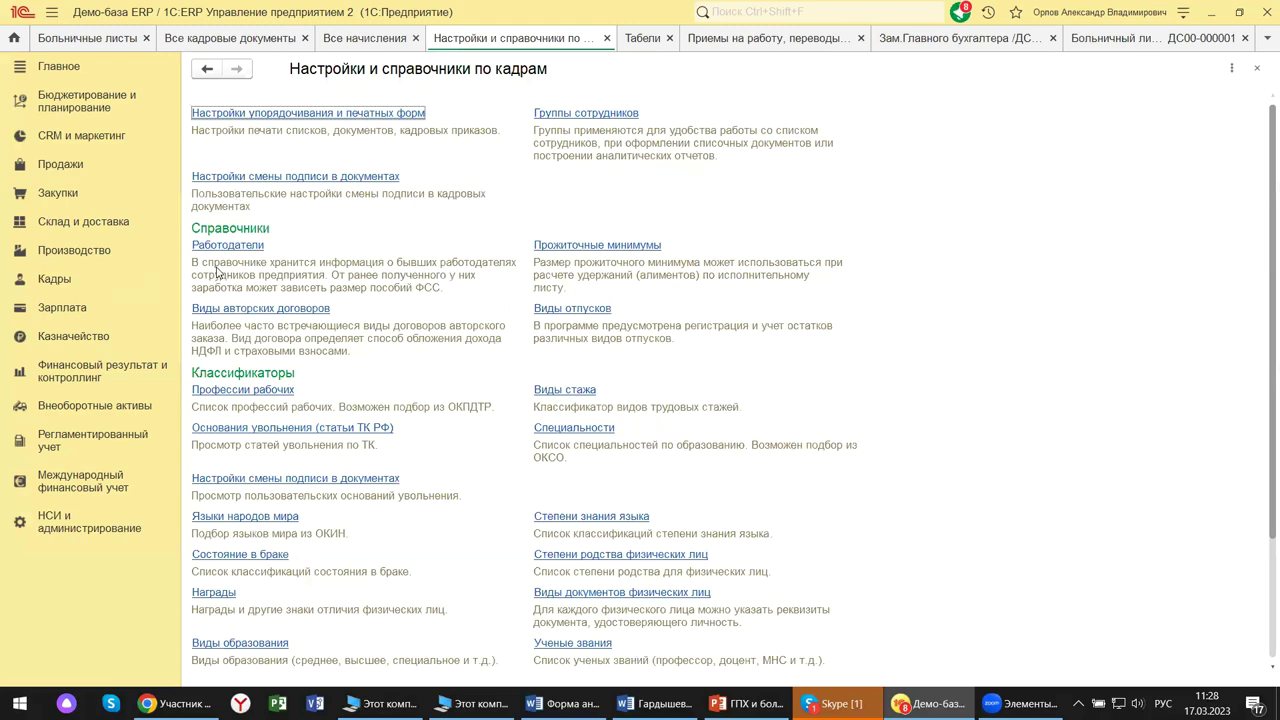
{"action": "scroll", "coordinate": [241, 346], "scroll_direction": "down", "scroll_amount": 3}
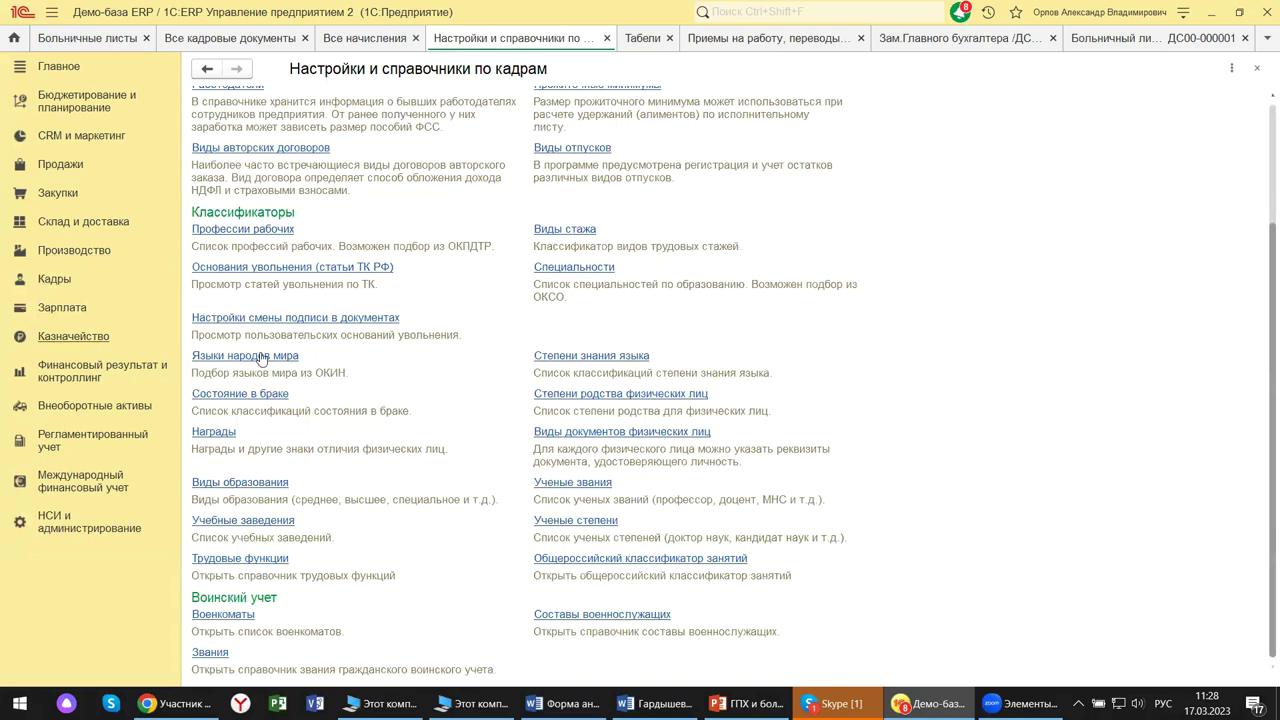
{"action": "left_click", "coordinate": [1257, 67]}
{"action": "left_click", "coordinate": [565, 323]}
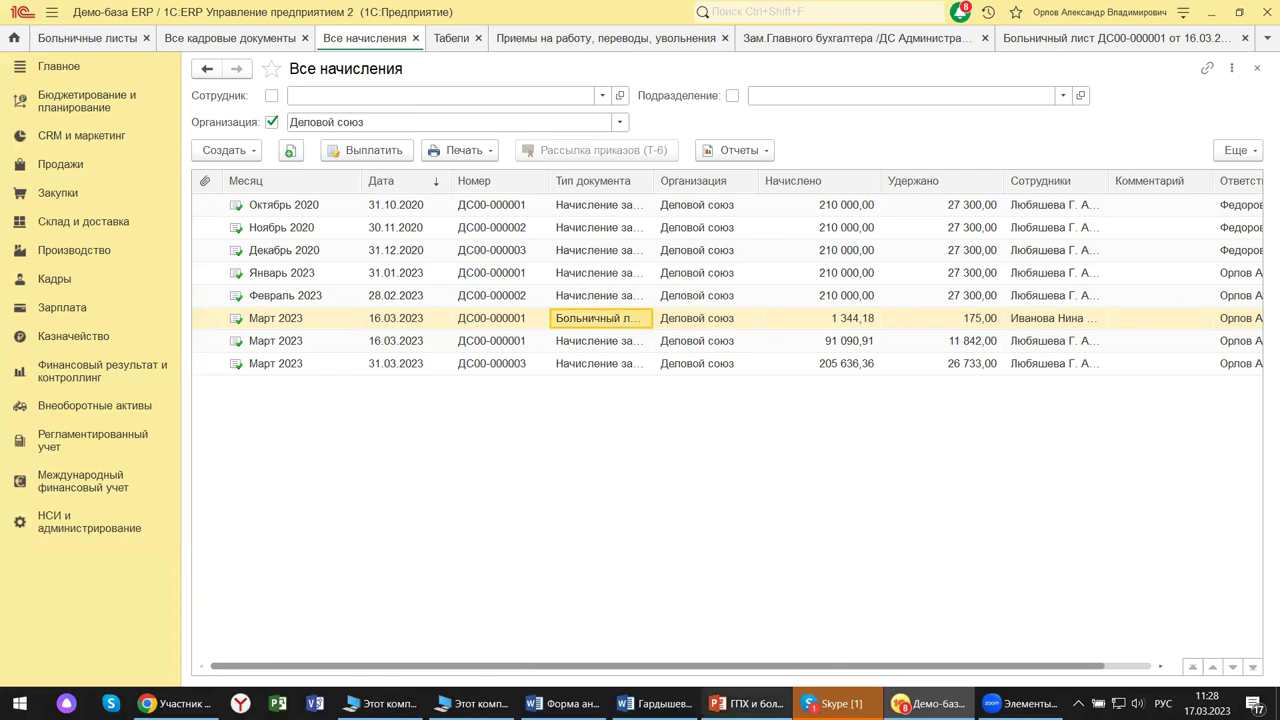
Switch to the PowerPoint presentation to consult the slide on reporting ГПХ contracts, and return to 1C:ERP.
{"action": "mouse_move", "coordinate": [748, 703]}
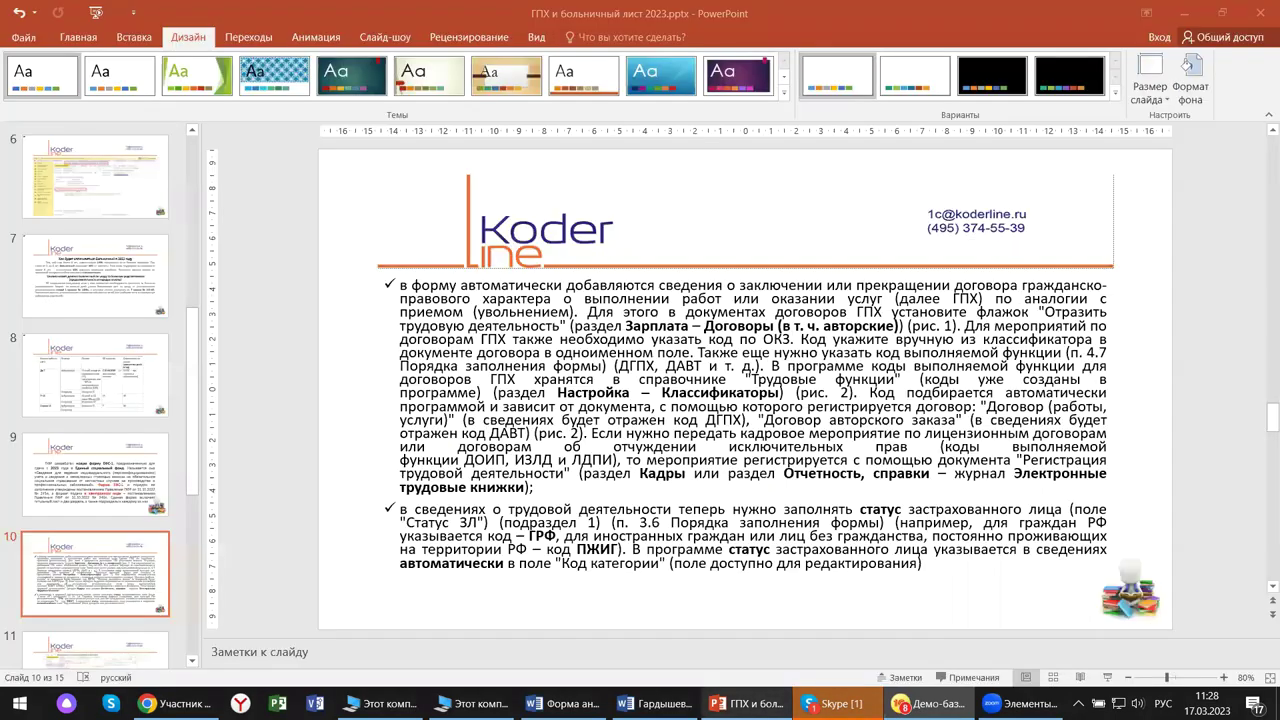
{"action": "left_click", "coordinate": [686, 662]}
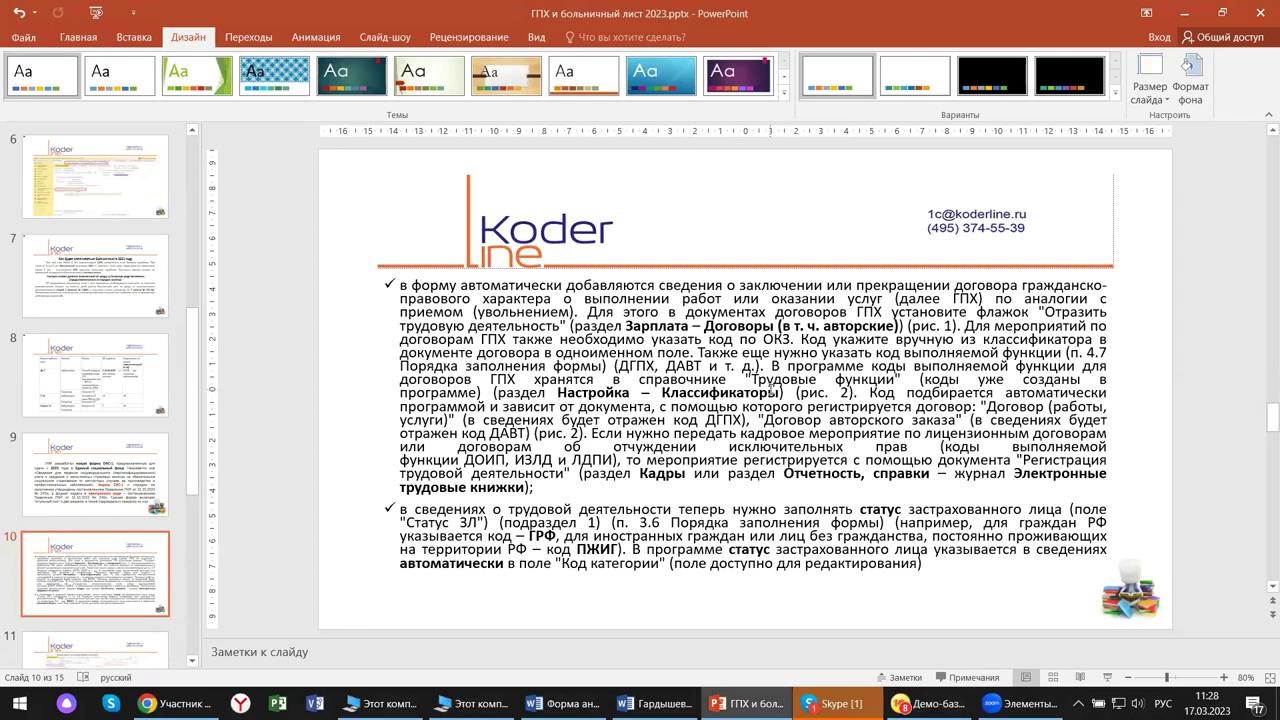
{"action": "left_click", "coordinate": [928, 703]}
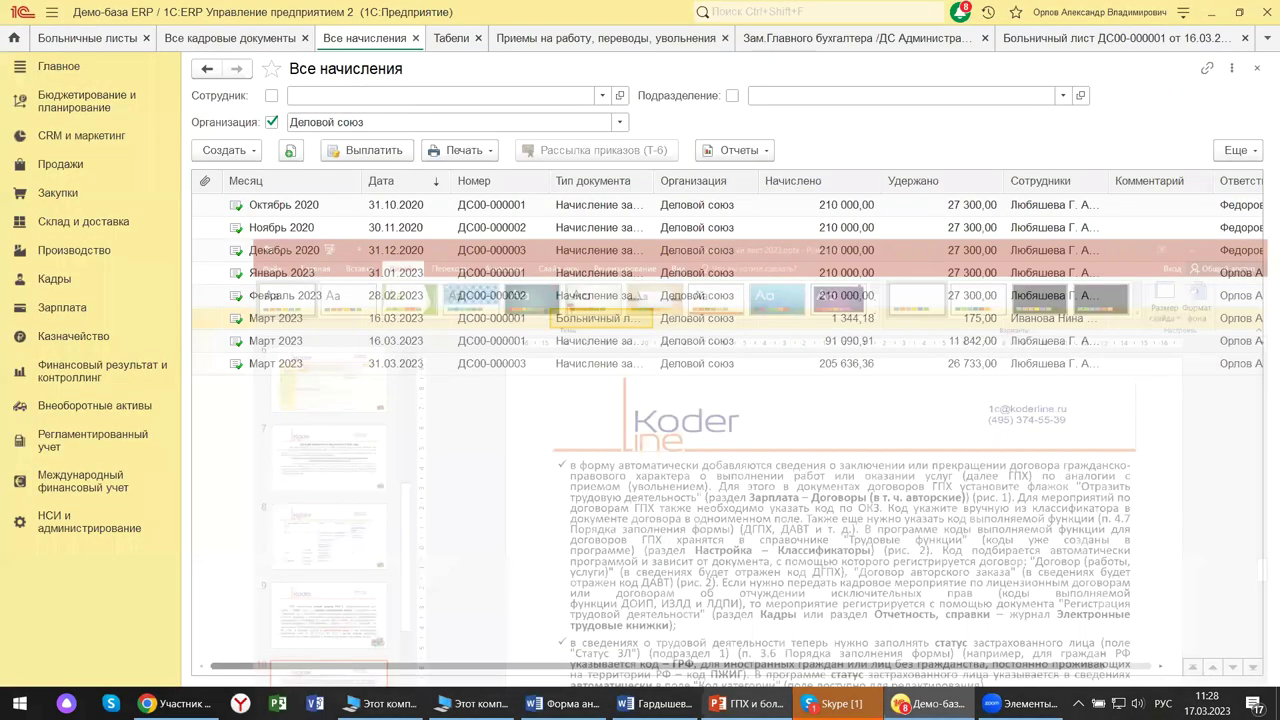
Open the Электронные трудовые книжки journal and create a new document Сведения о трудовой деятельности работников, СЗВ-ТД.
{"action": "left_click", "coordinate": [53, 284]}
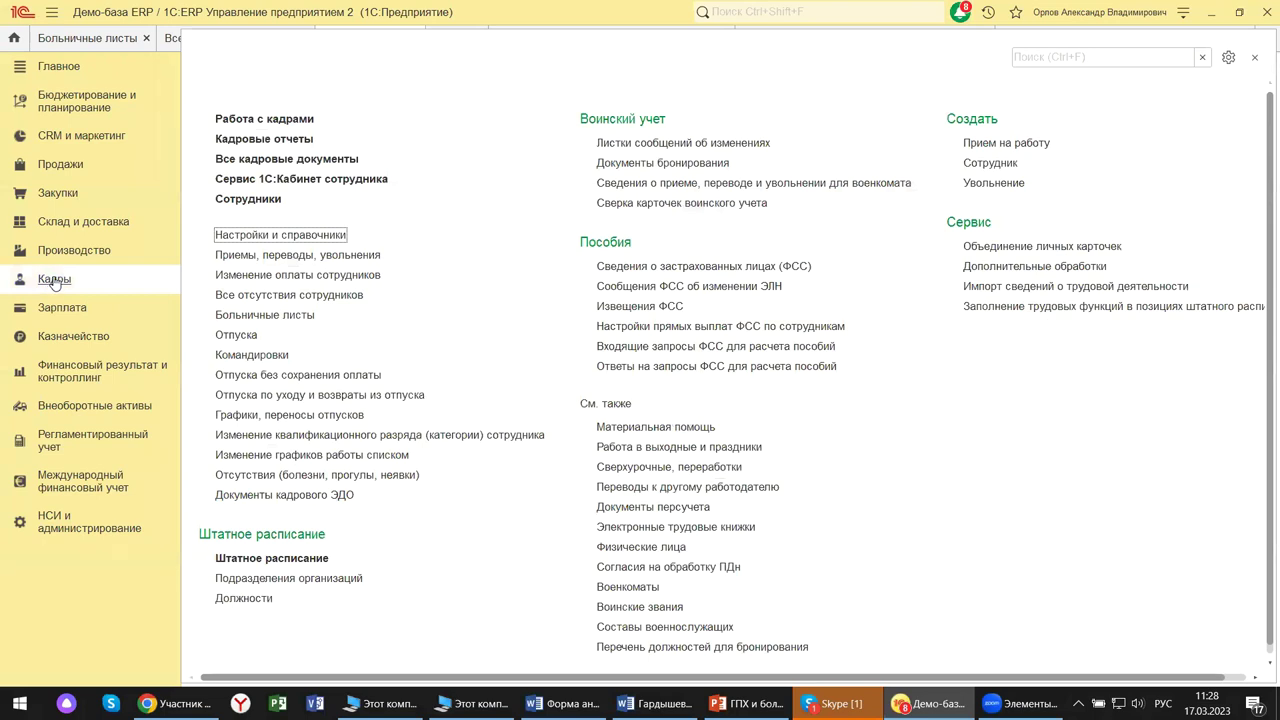
{"action": "scroll", "coordinate": [799, 534], "scroll_direction": "down", "scroll_amount": 1}
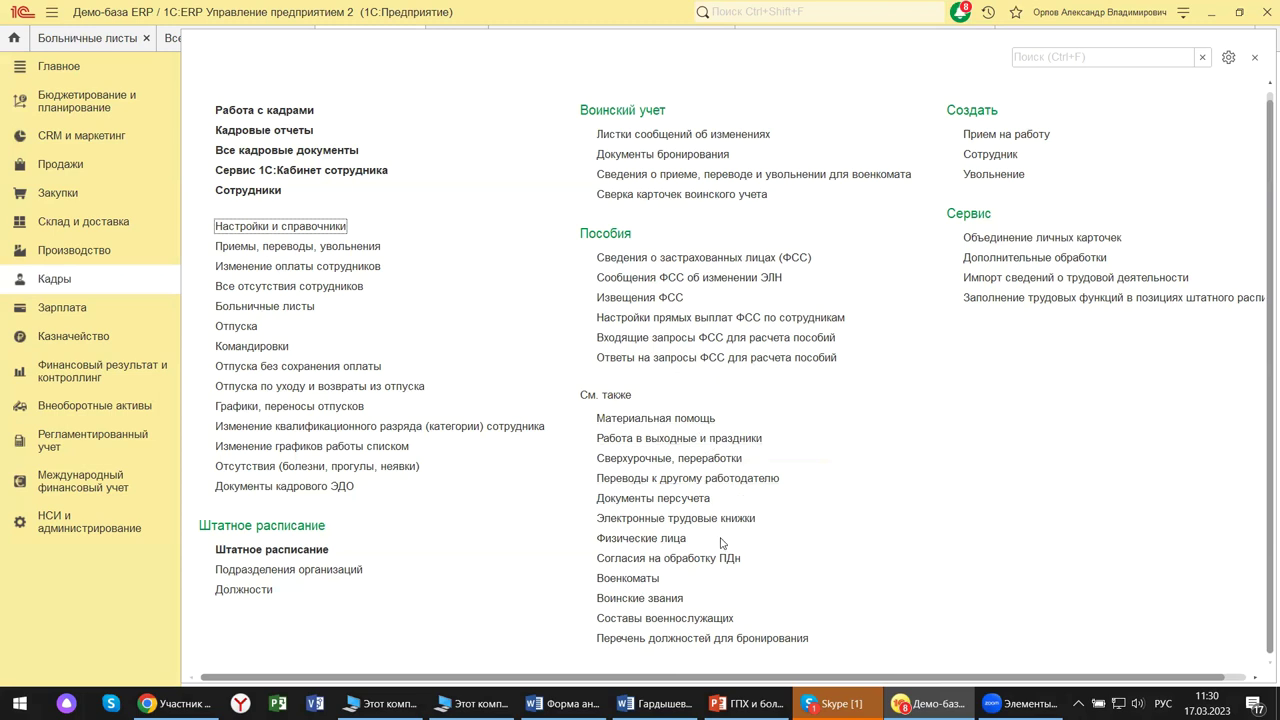
{"action": "left_click", "coordinate": [690, 519]}
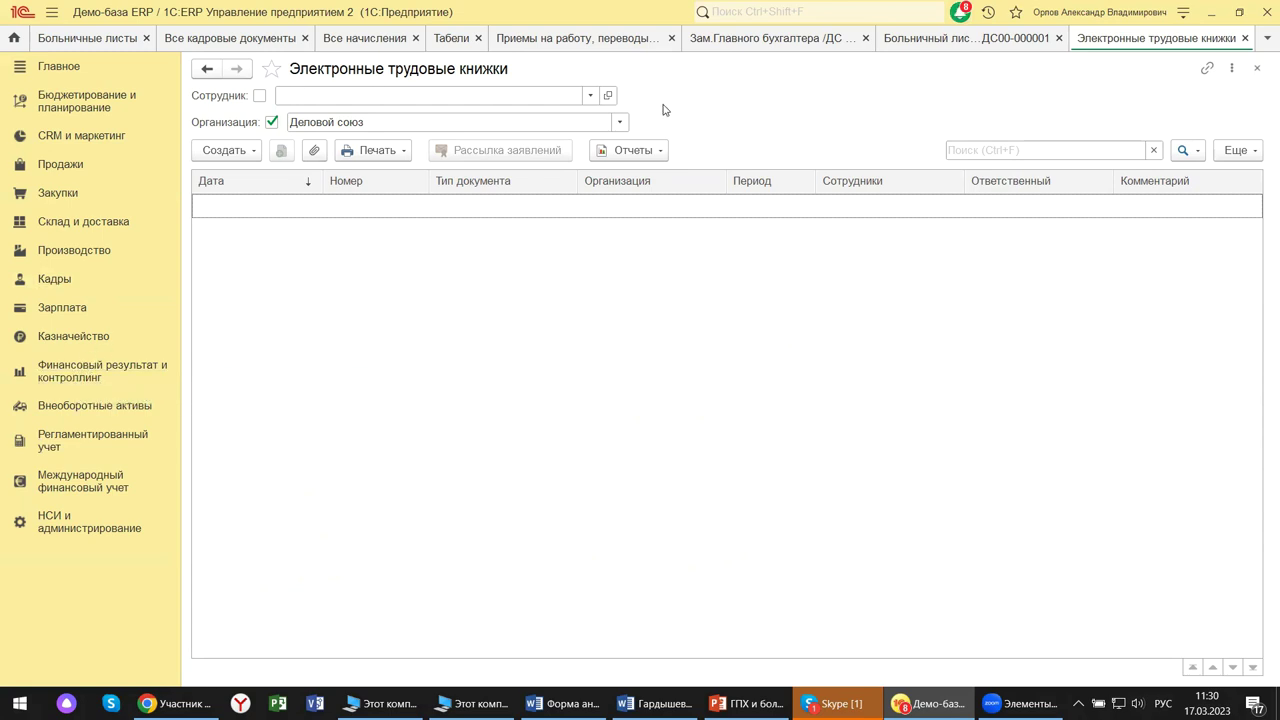
{"action": "left_click", "coordinate": [255, 153]}
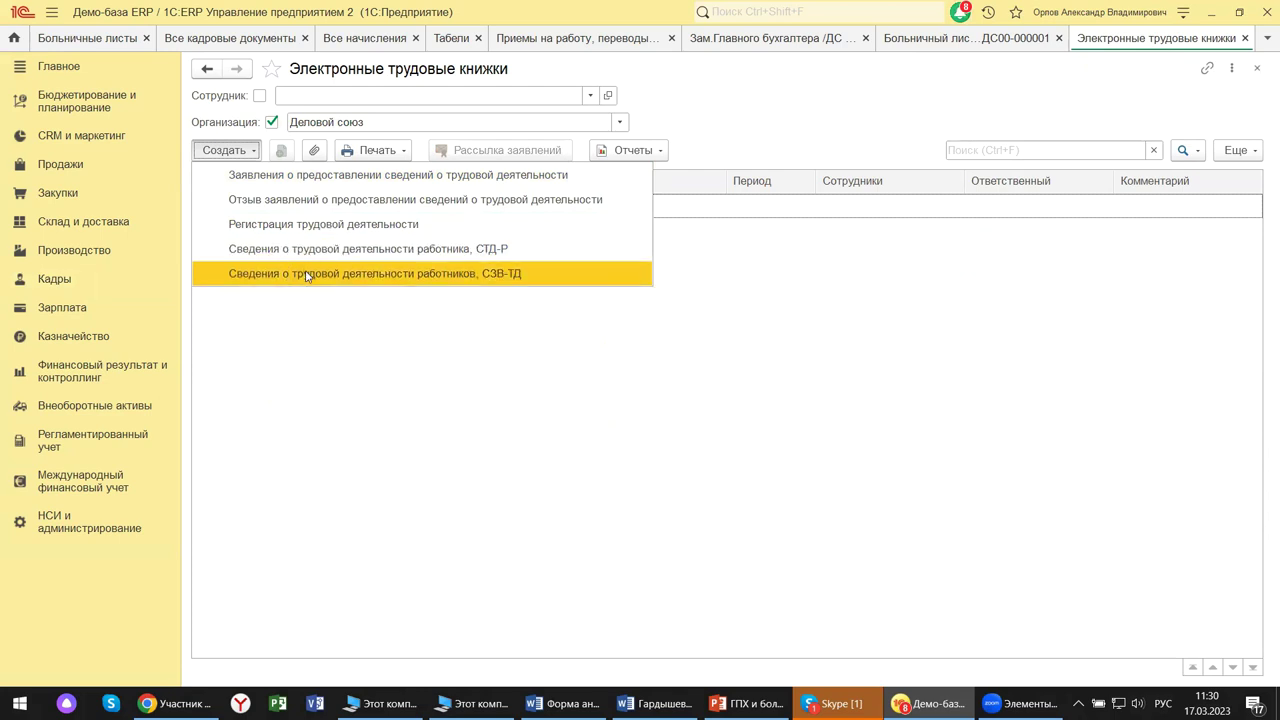
{"action": "left_click", "coordinate": [474, 276]}
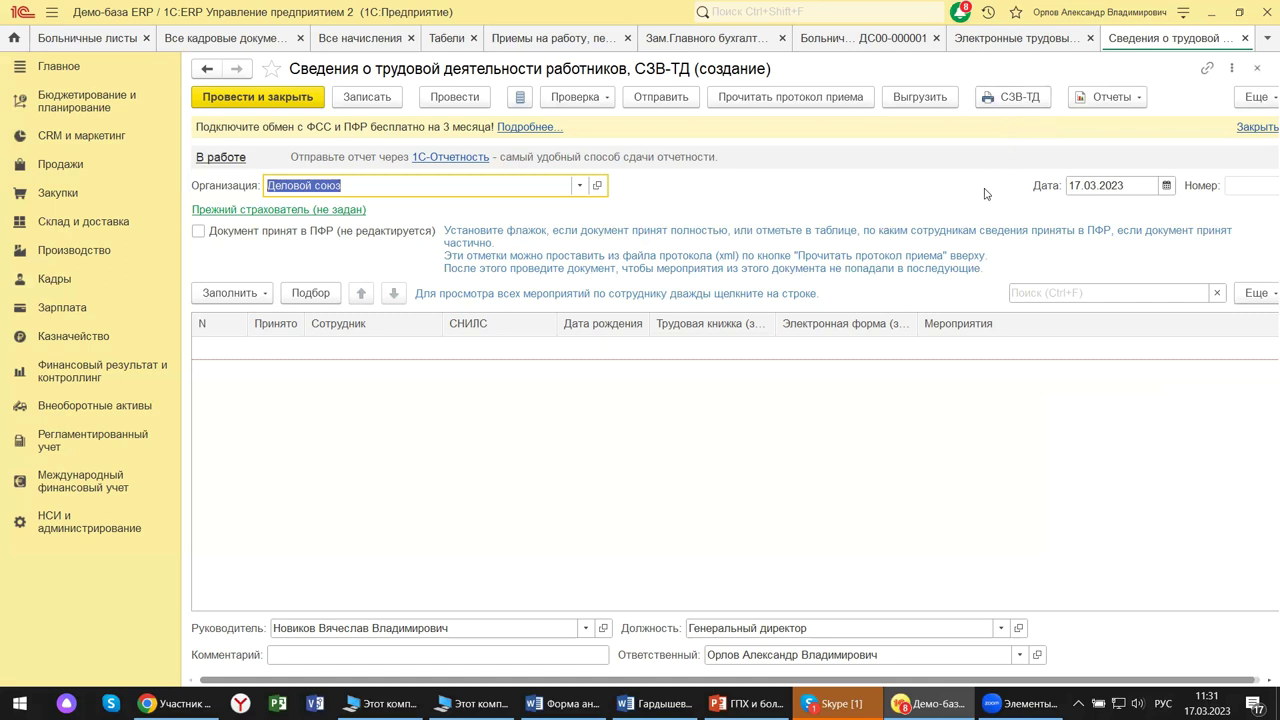
Check the platform and configuration version numbers in the program information (О программе) and close it.
{"action": "left_click", "coordinate": [1183, 14]}
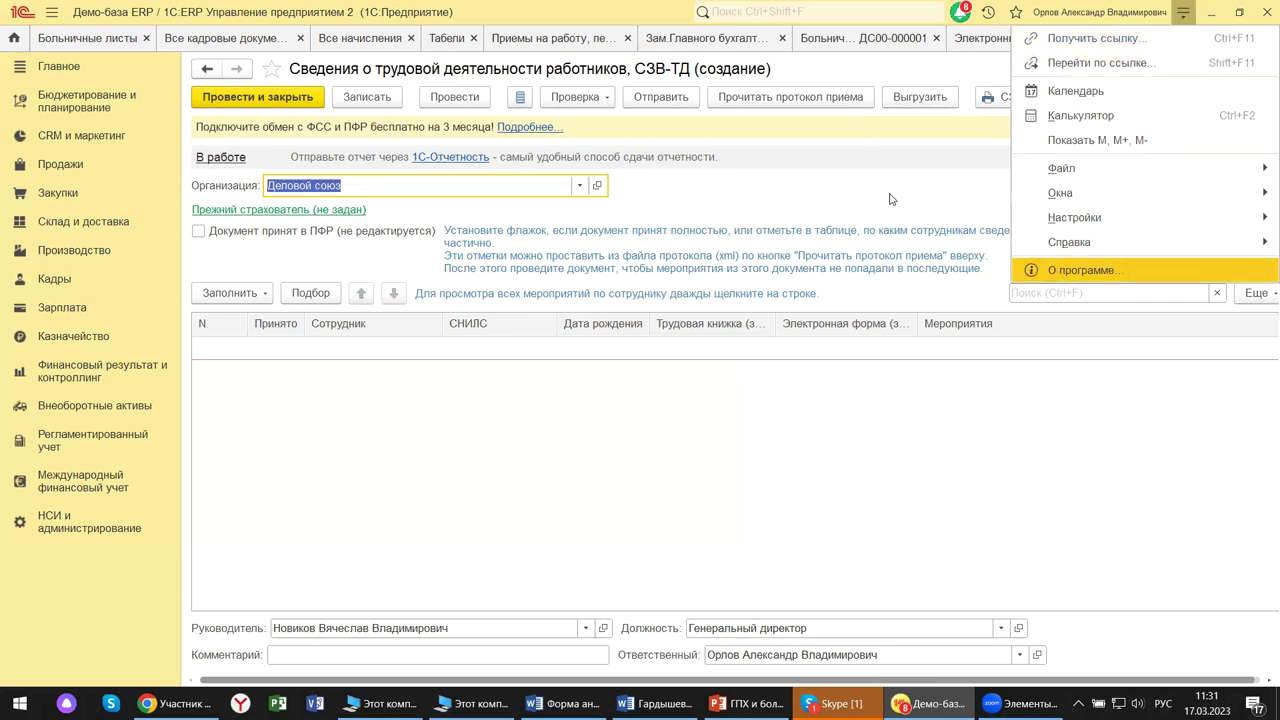
{"action": "left_click", "coordinate": [1048, 273]}
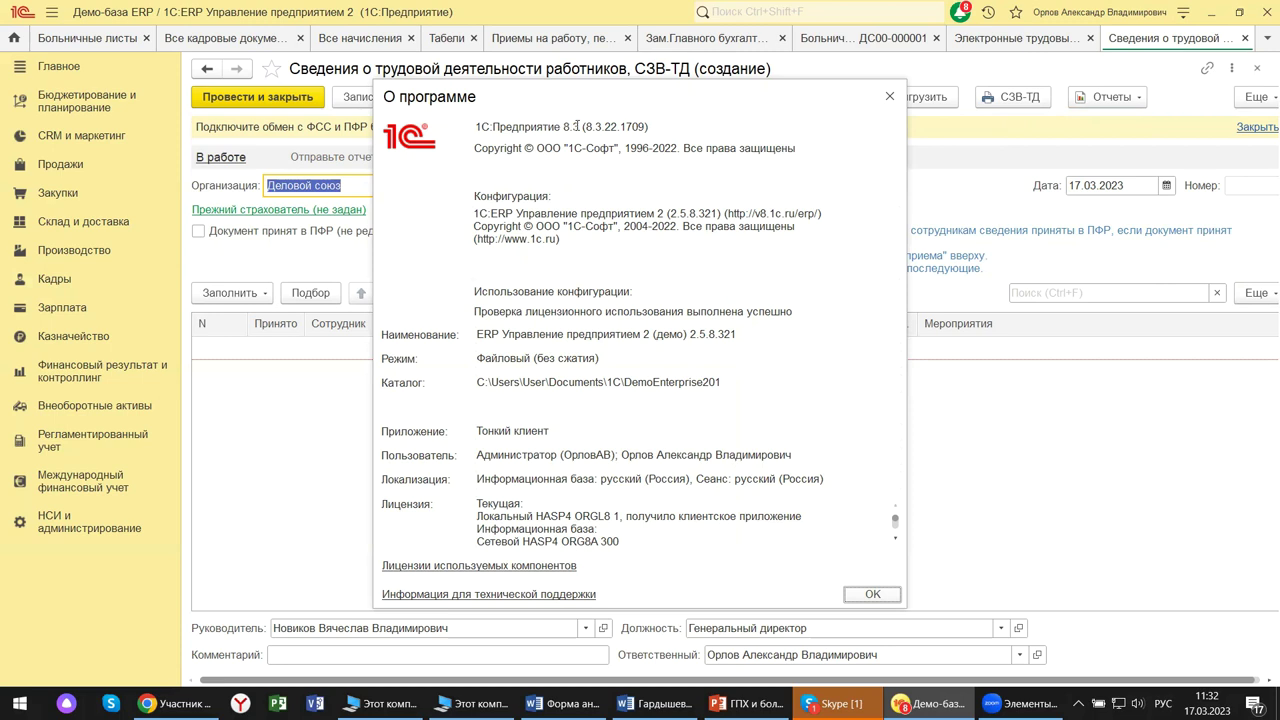
{"action": "triple_click", "coordinate": [612, 125]}
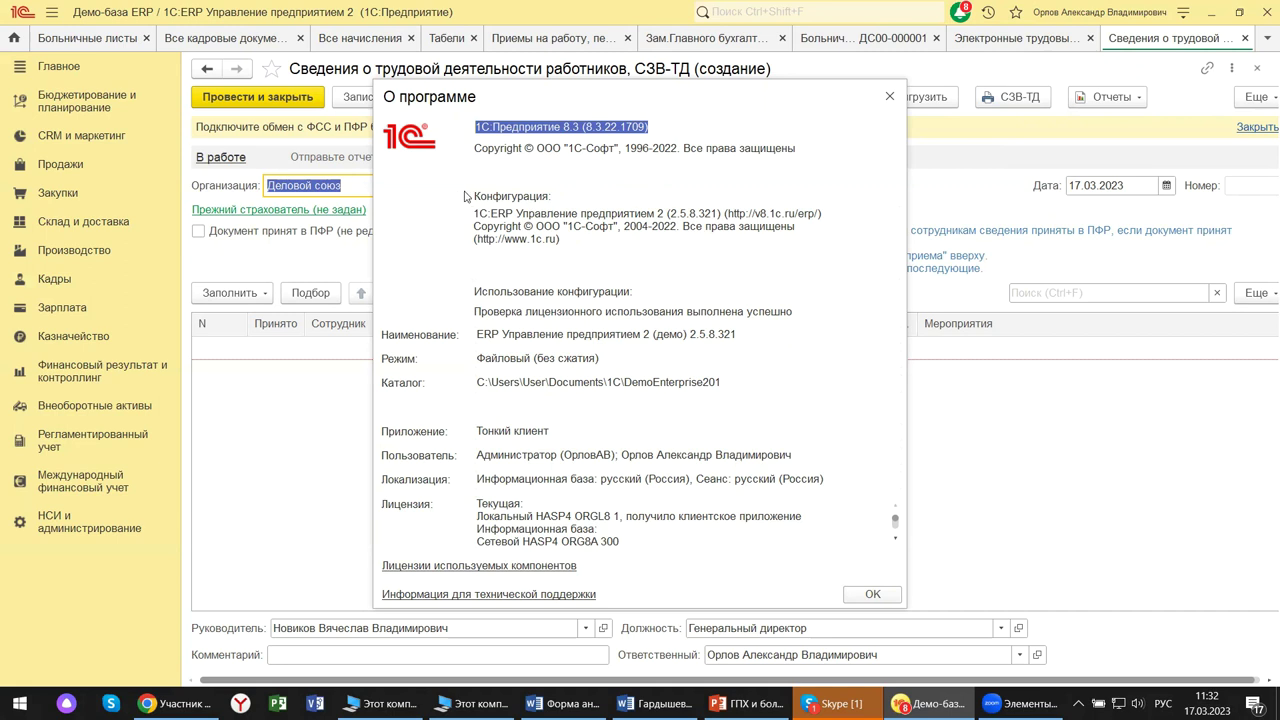
{"action": "triple_click", "coordinate": [668, 214]}
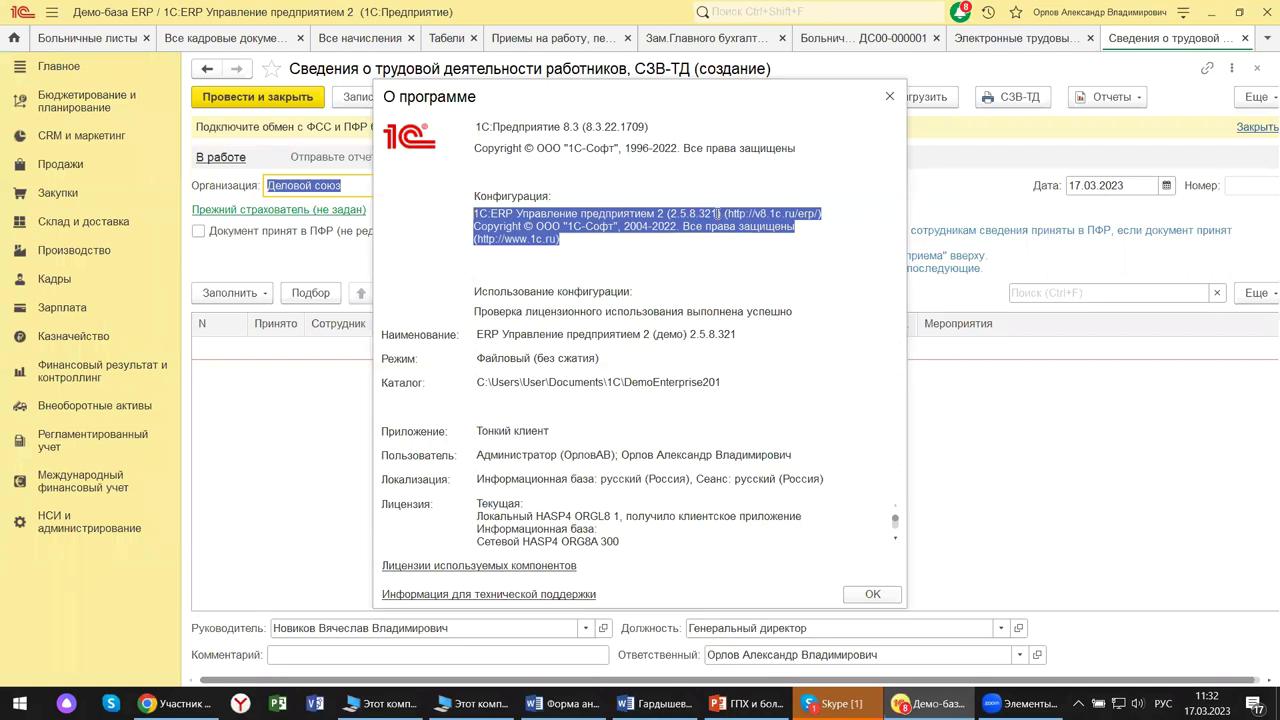
{"action": "left_click", "coordinate": [718, 214]}
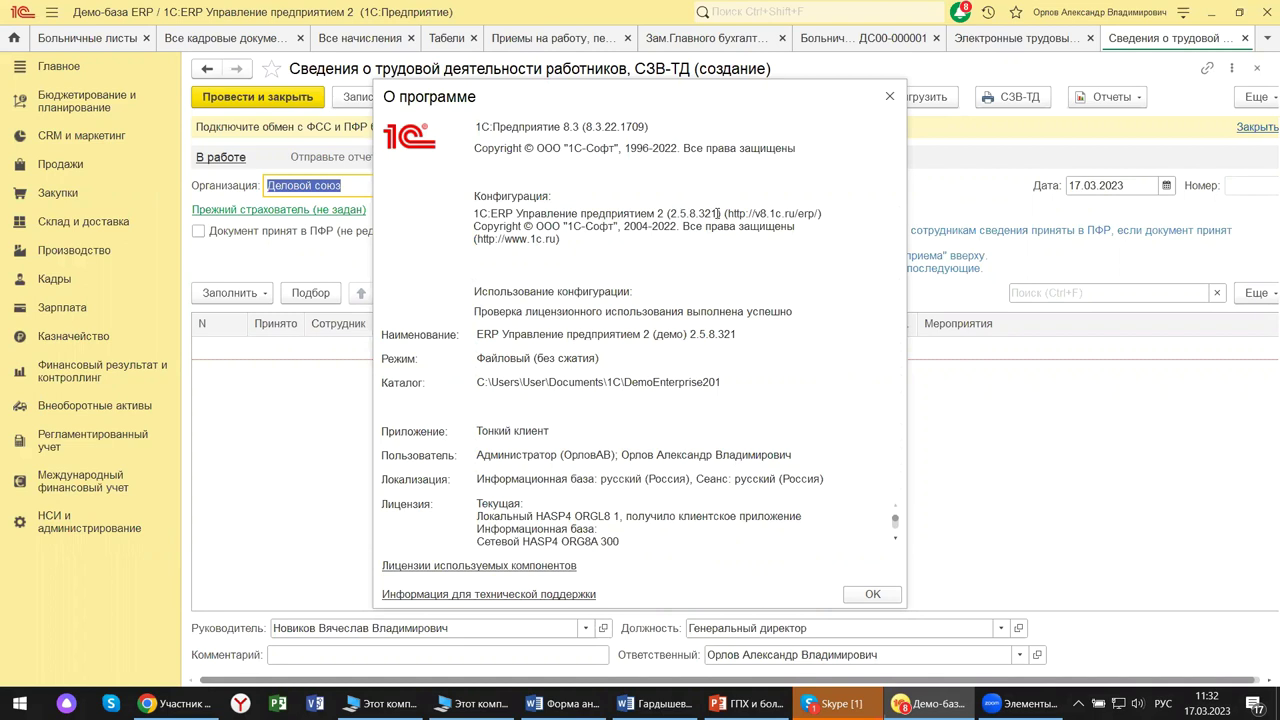
{"action": "left_click", "coordinate": [889, 96]}
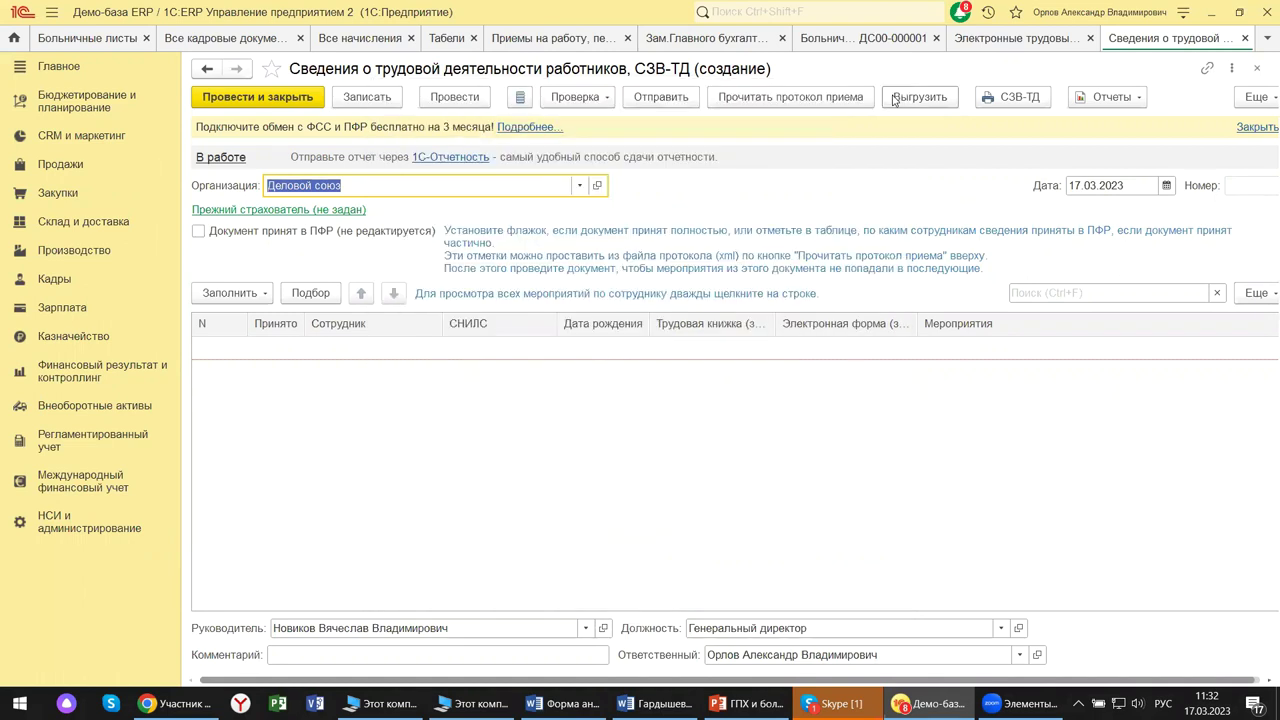
Try to generate the СЗВ-ТД printed form with posting of the new document, repeat the request, and cancel it.
{"action": "left_click", "coordinate": [1012, 96]}
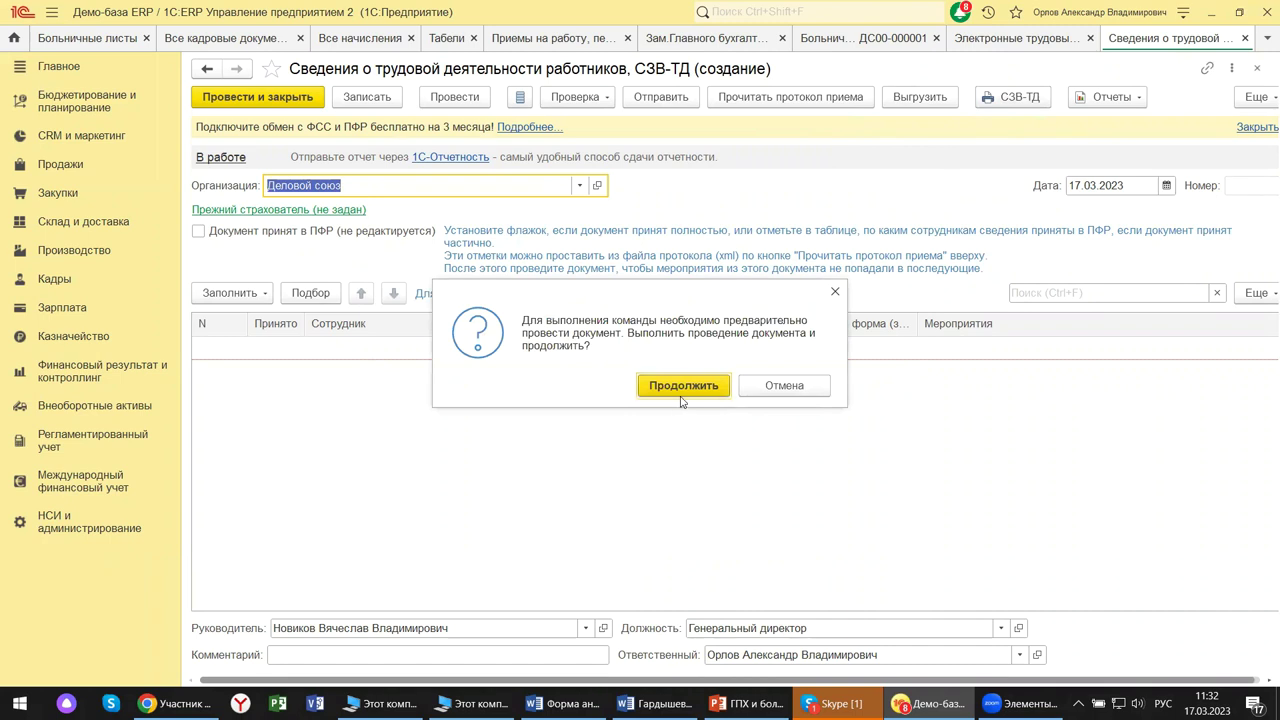
{"action": "left_click", "coordinate": [685, 390]}
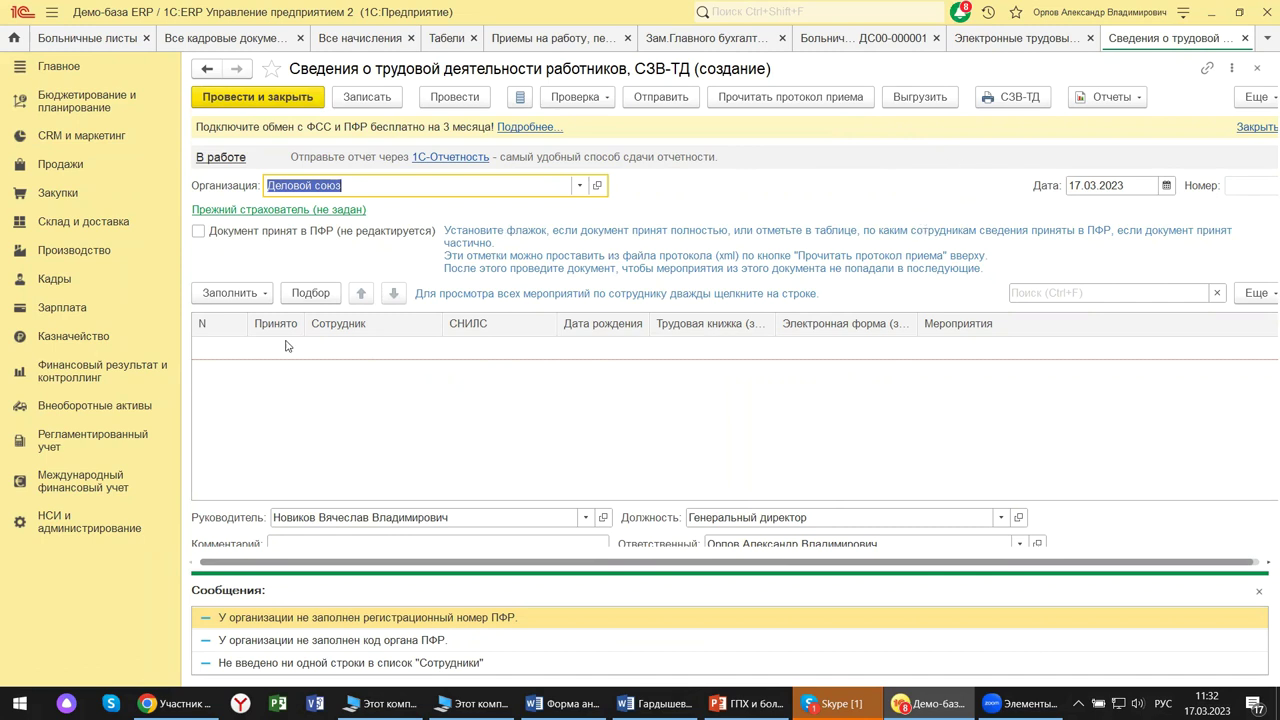
{"action": "left_click", "coordinate": [1020, 97]}
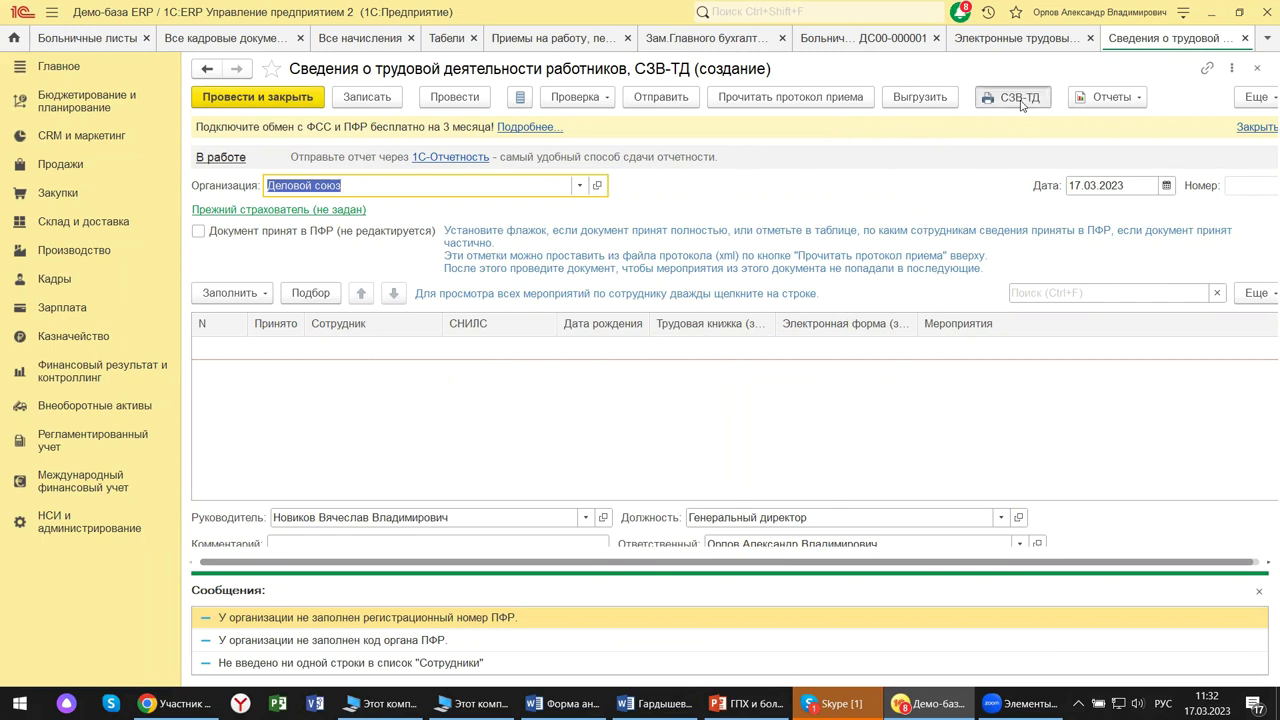
{"action": "left_click", "coordinate": [787, 390]}
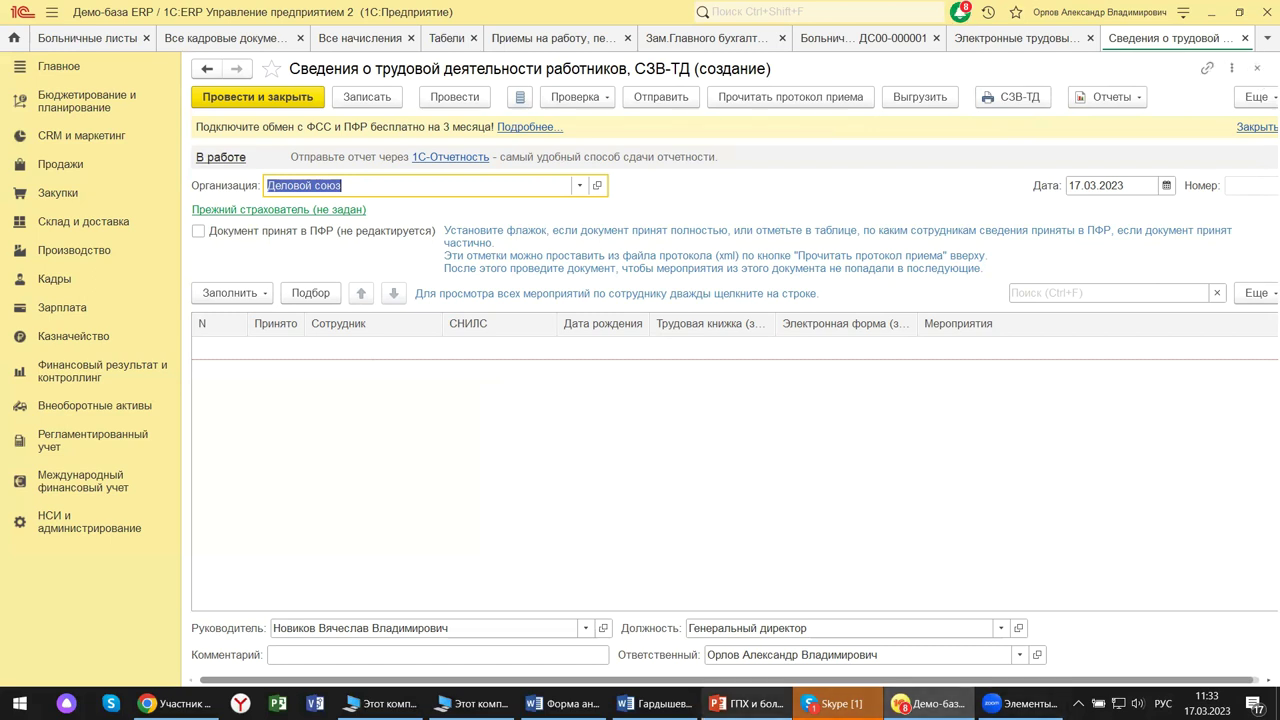
Consult the work-activity form slide in PowerPoint, and in 1C:ERP close the 1С:Кабинет сотрудника, new СЗВ-ТД and Электронные трудовые книжки forms.
{"action": "left_click", "coordinate": [745, 703]}
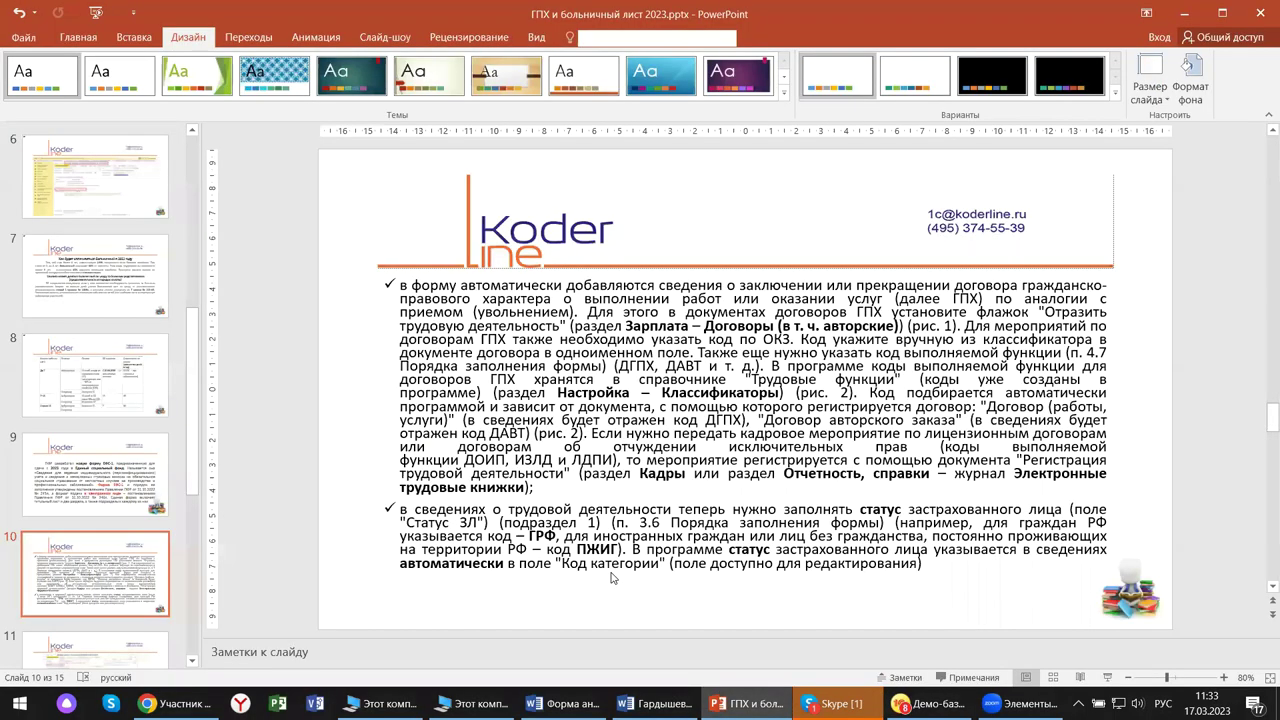
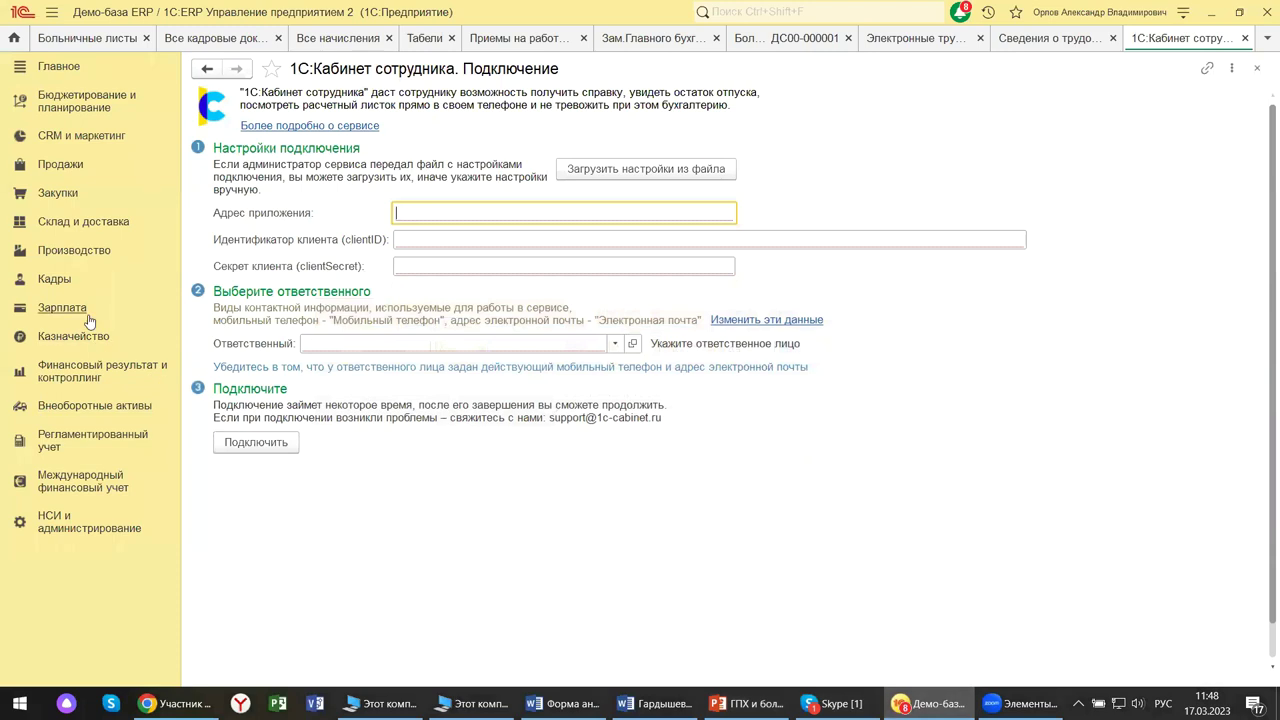
{"action": "left_click", "coordinate": [1257, 68]}
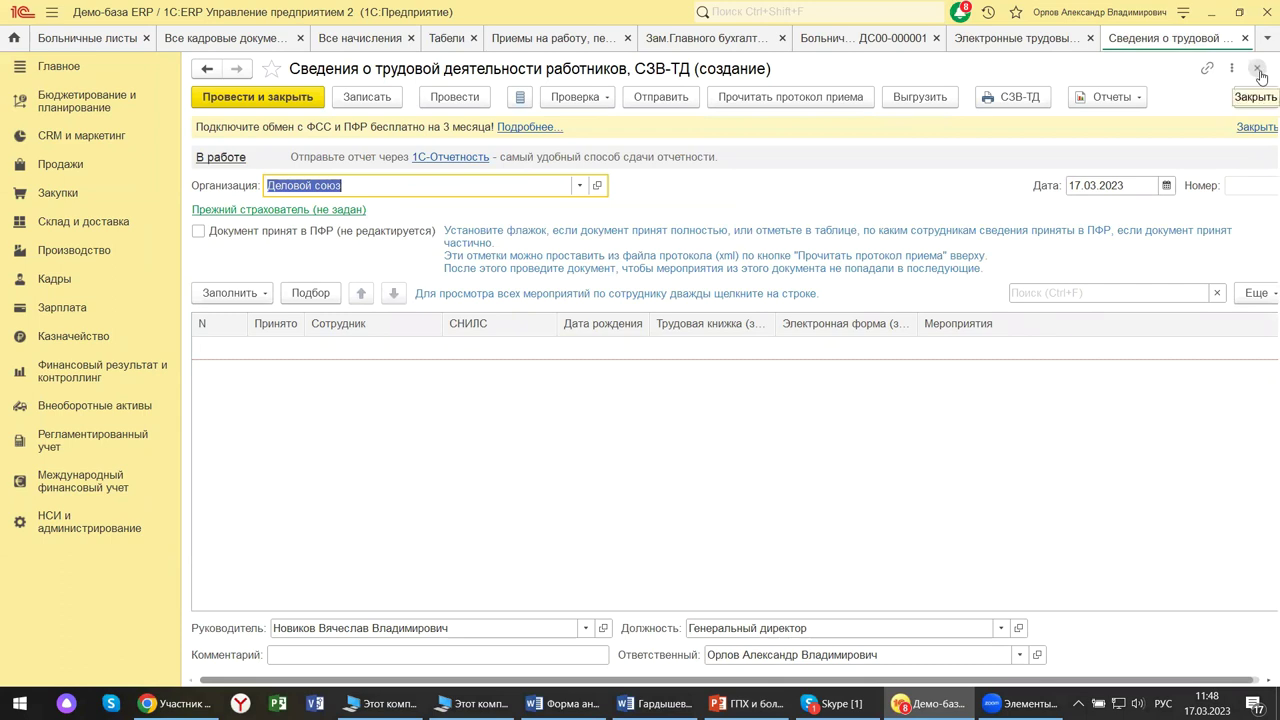
{"action": "left_click", "coordinate": [1258, 70]}
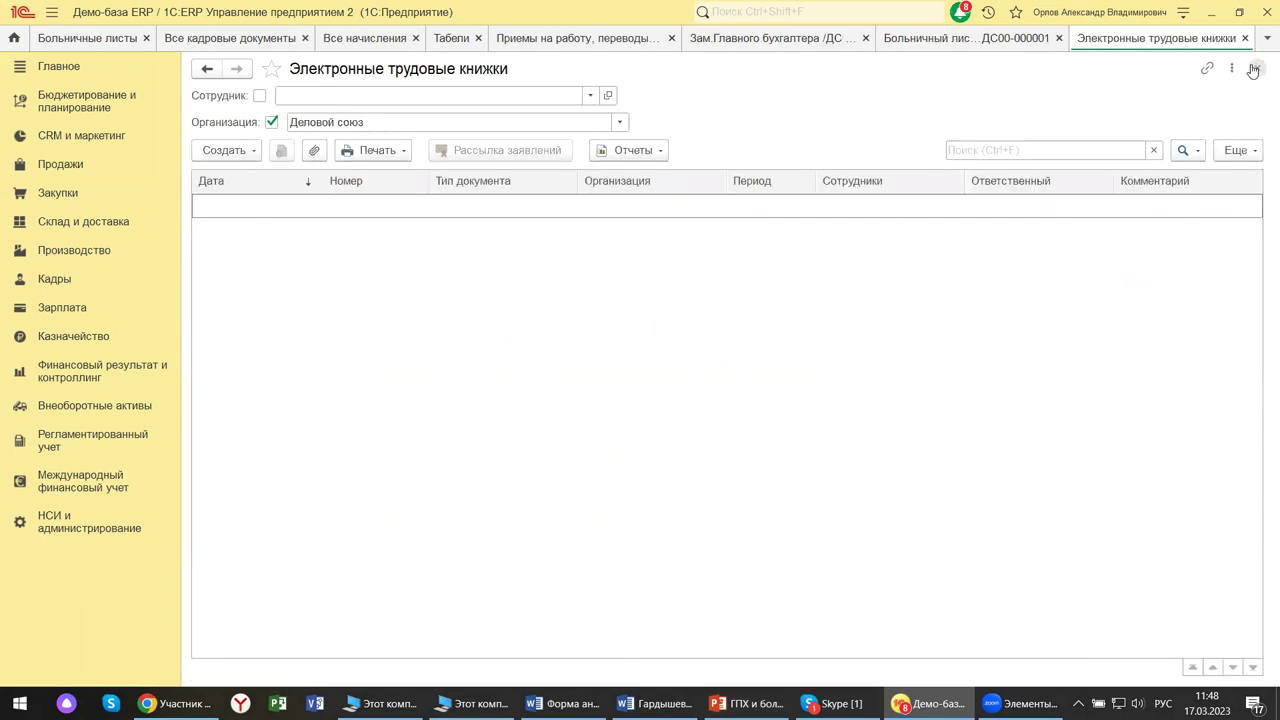
{"action": "left_click", "coordinate": [1255, 69]}
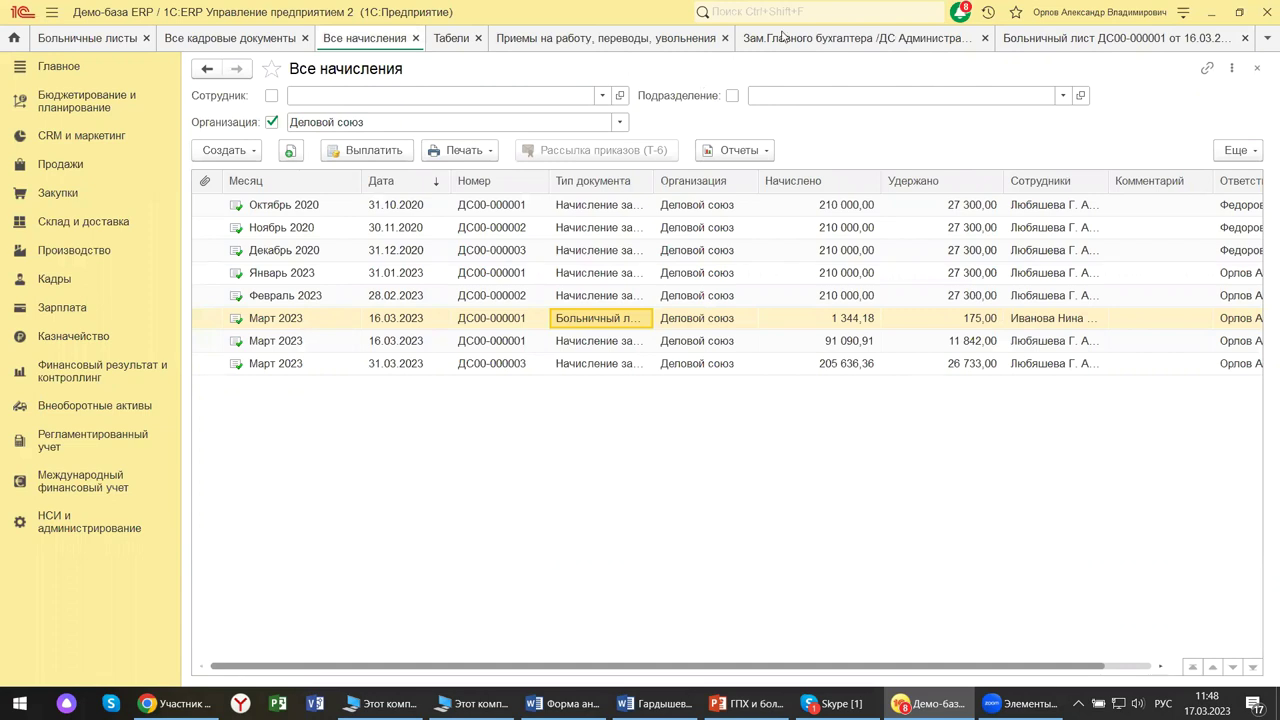
Open the Отсутствия (болезни, прогулы, неявки) journal from the payroll section, view the document types available for creation, and close it.
{"action": "left_click", "coordinate": [252, 37]}
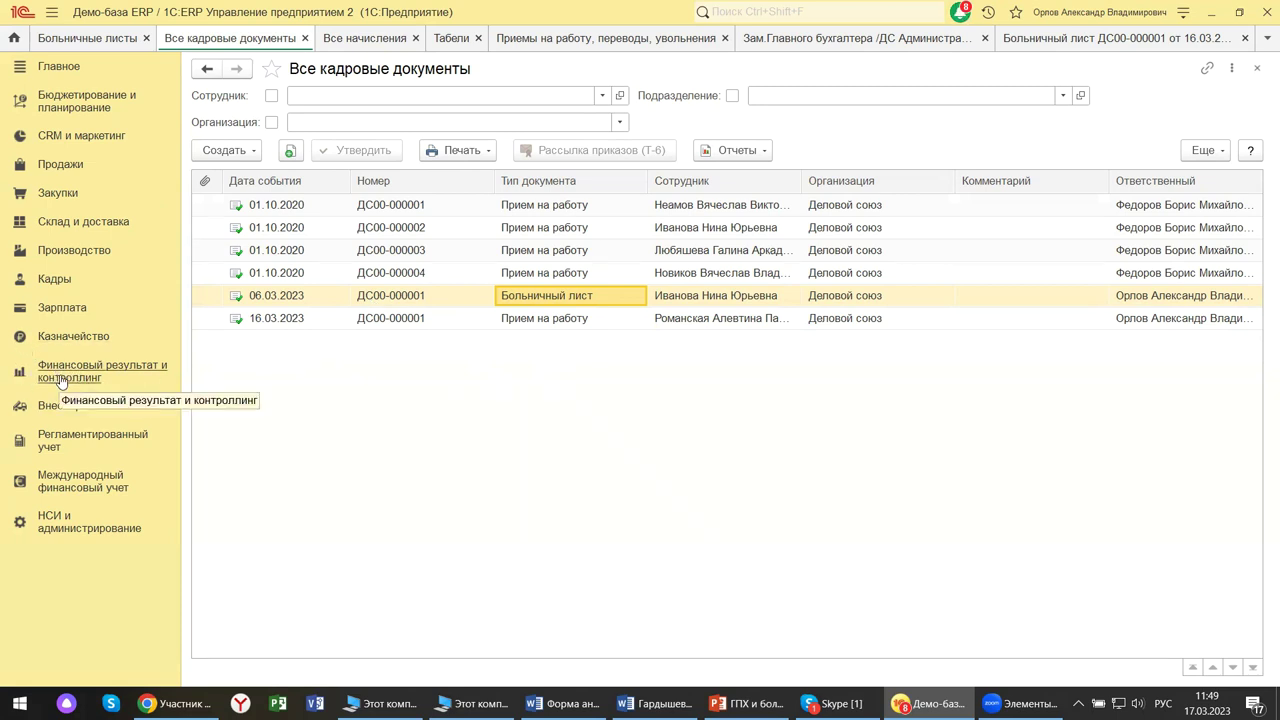
{"action": "left_click", "coordinate": [57, 283]}
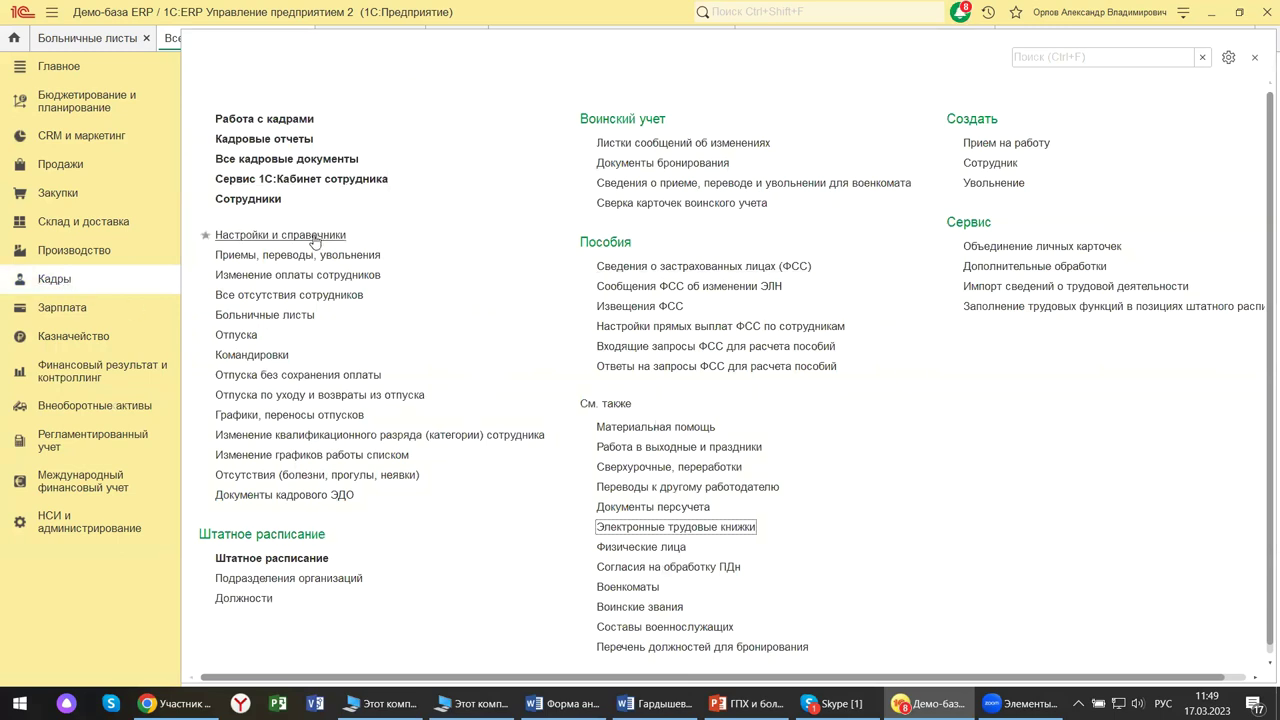
{"action": "left_click", "coordinate": [94, 310]}
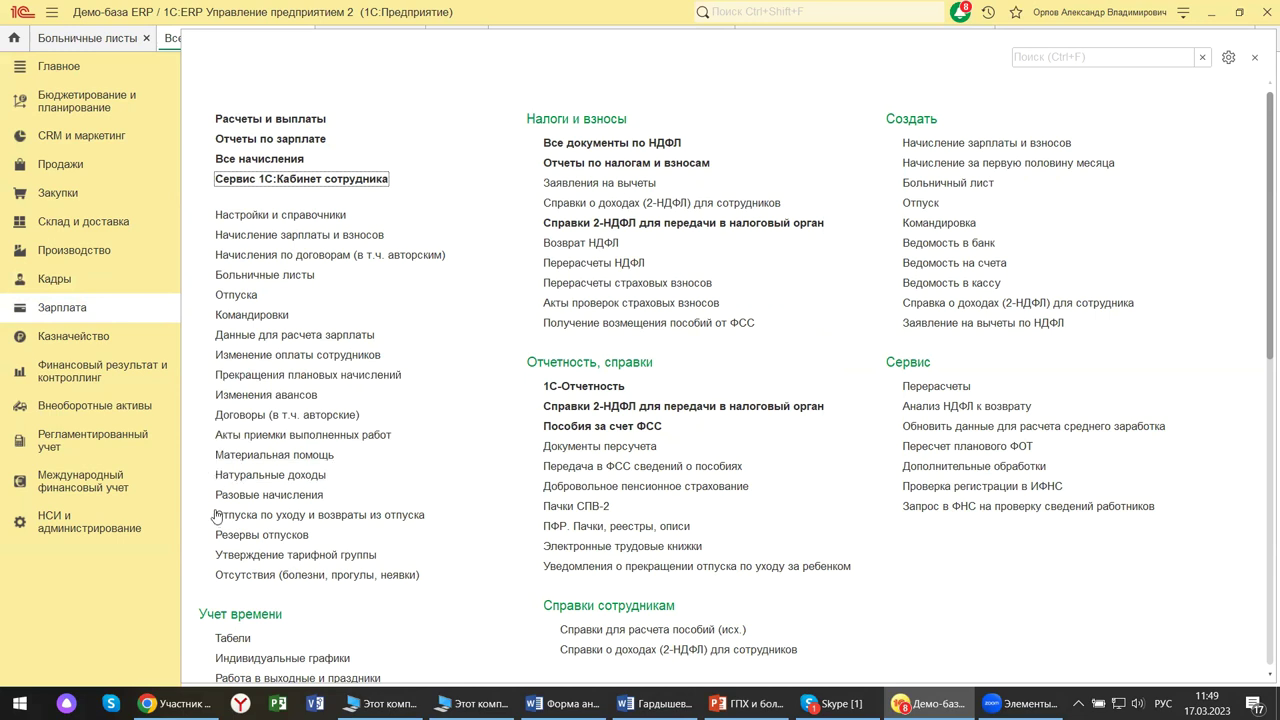
{"action": "left_click", "coordinate": [238, 575]}
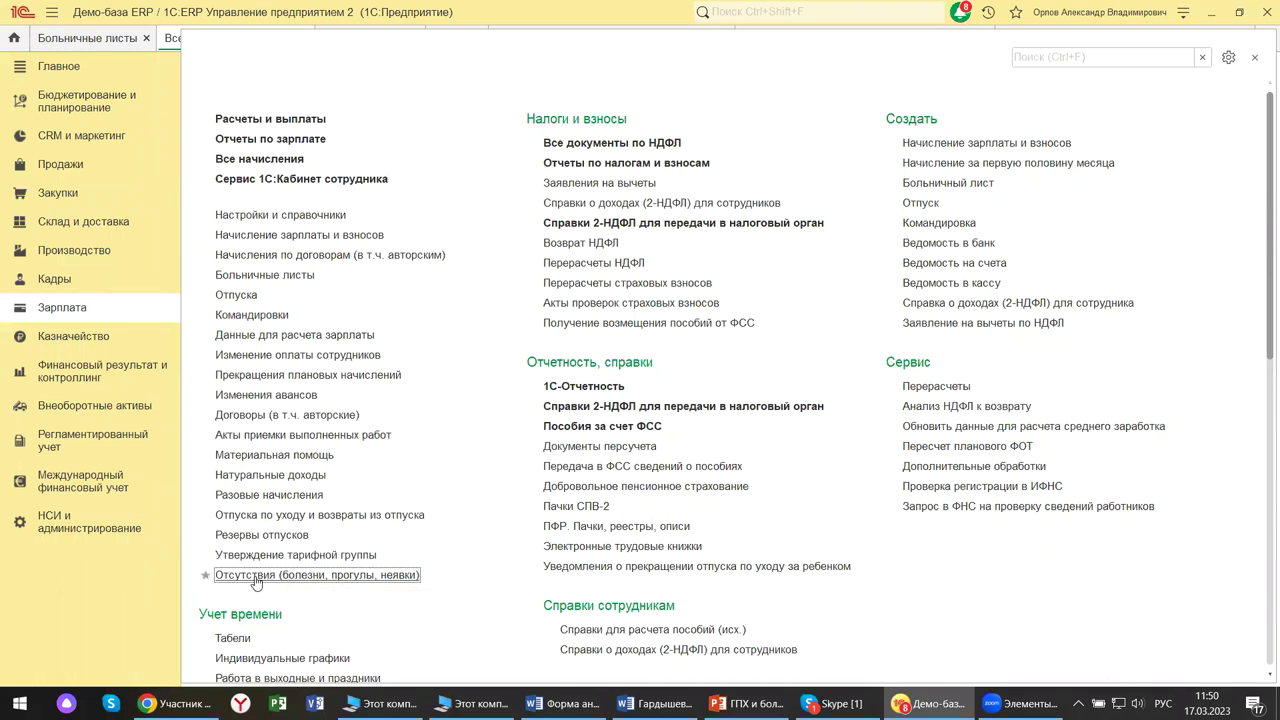
{"action": "left_click", "coordinate": [399, 582]}
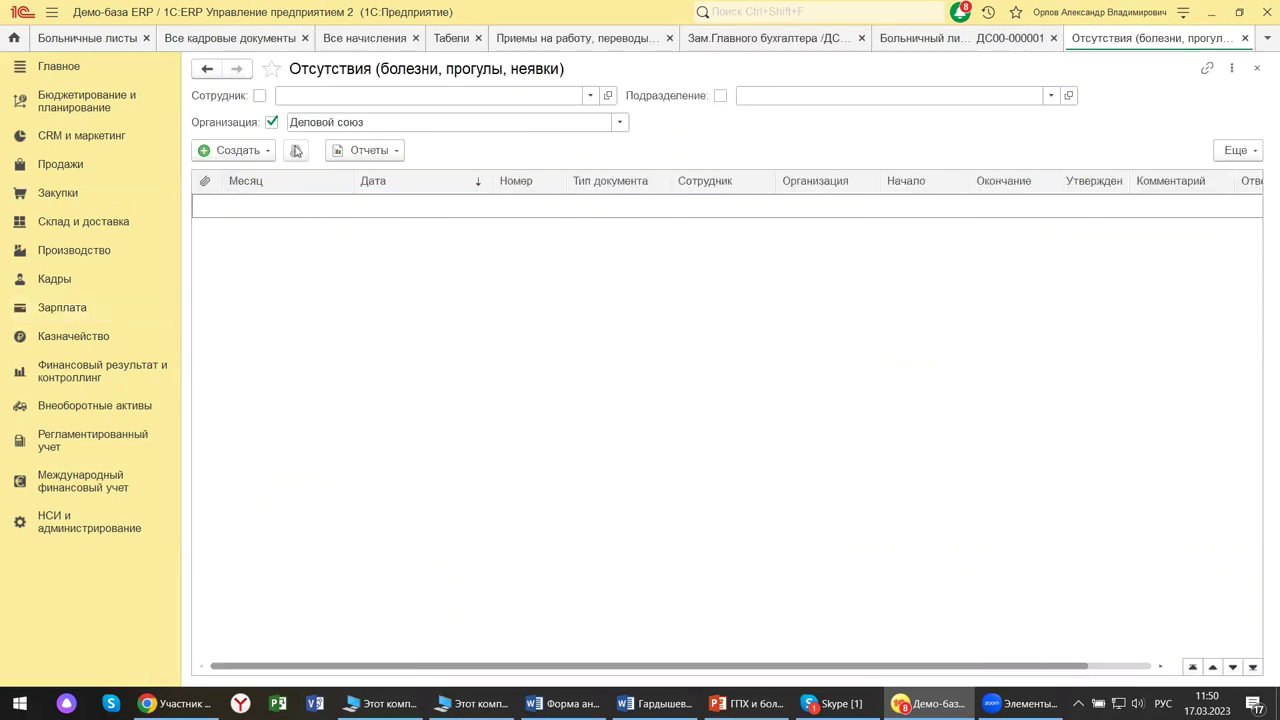
{"action": "left_click", "coordinate": [268, 152]}
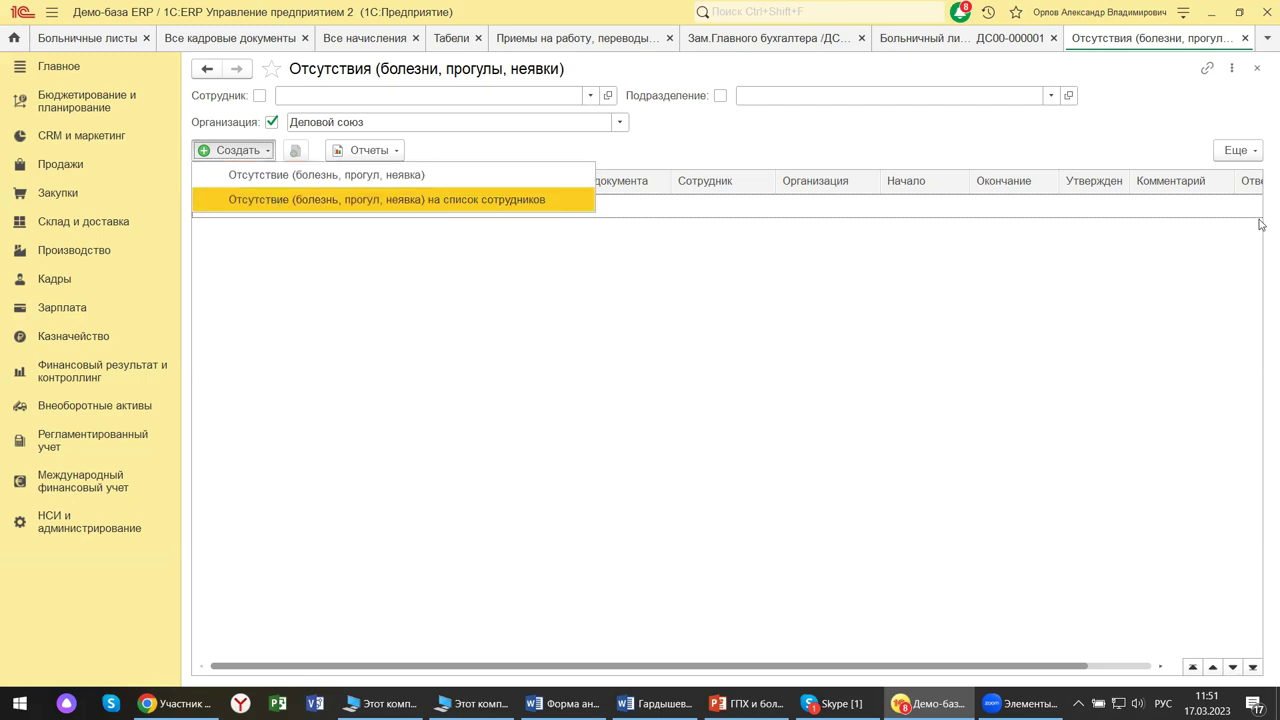
{"action": "left_click", "coordinate": [1257, 68]}
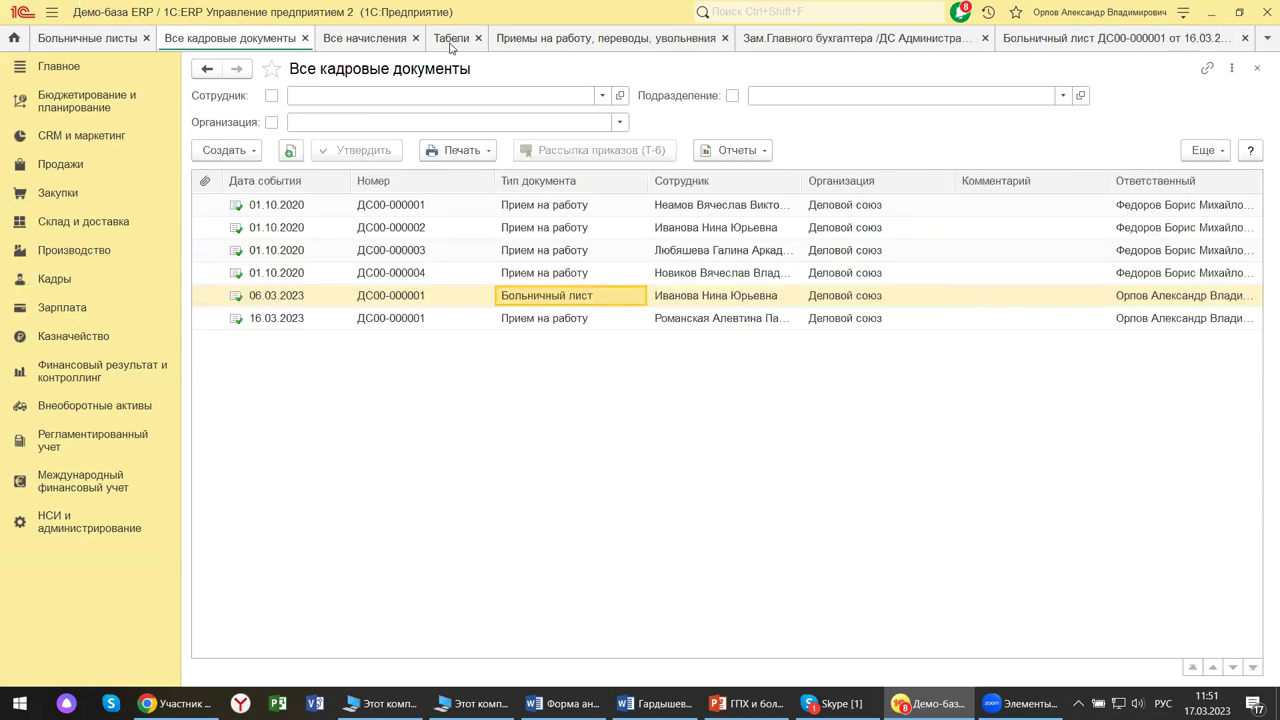
Examine the fourth employee's sick-leave marks for 6 to 10 March in the March 2023 timesheet, and close the document.
{"action": "key", "text": "ctrl+Tab"}
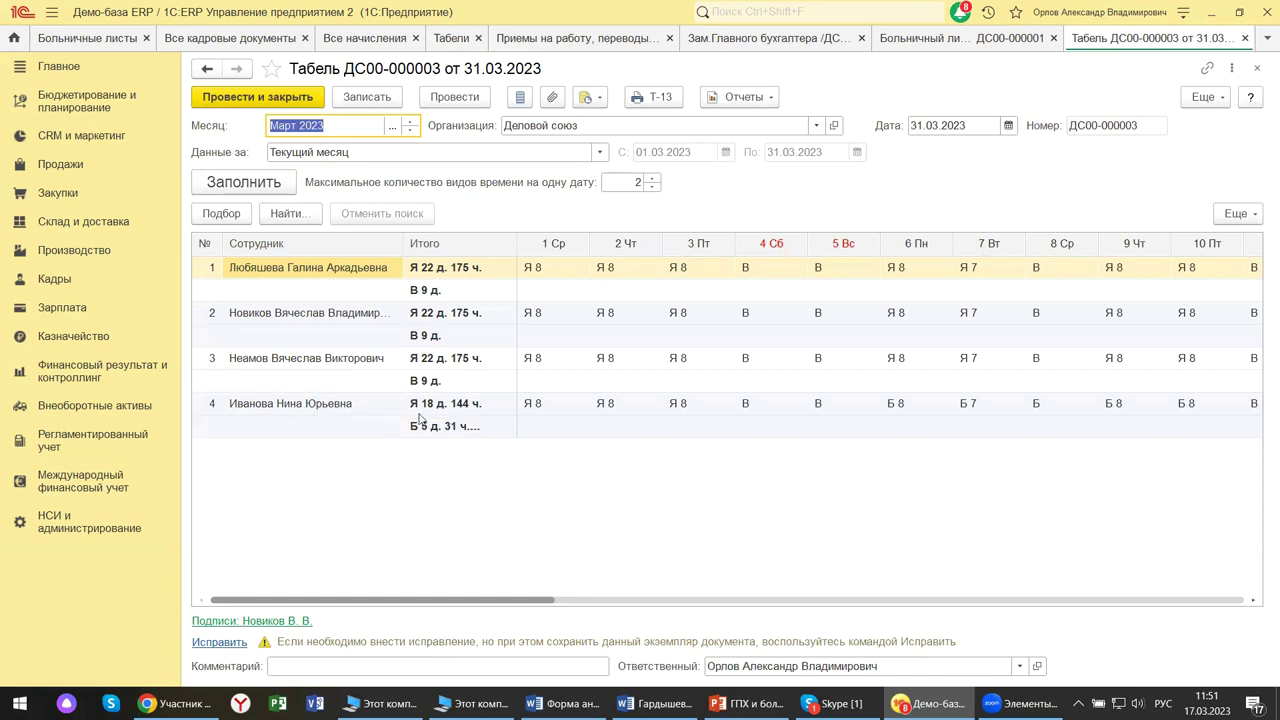
{"action": "left_click", "coordinate": [895, 406]}
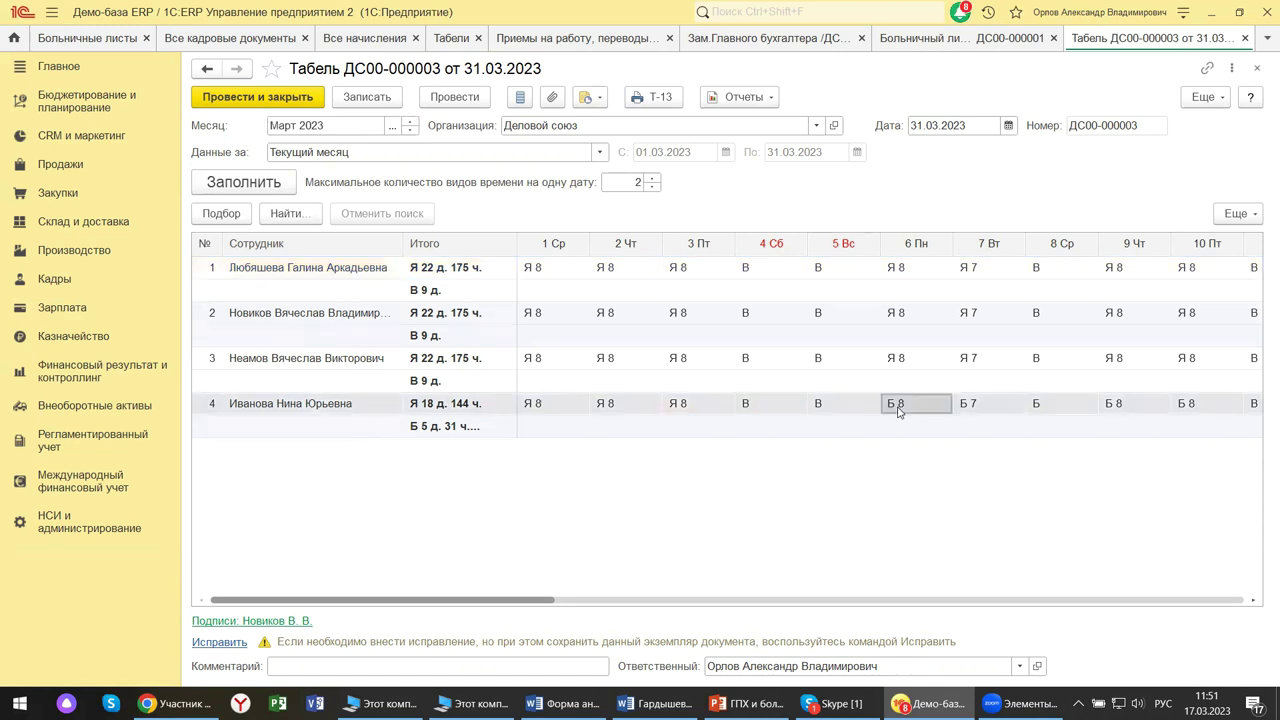
{"action": "left_click", "coordinate": [986, 406]}
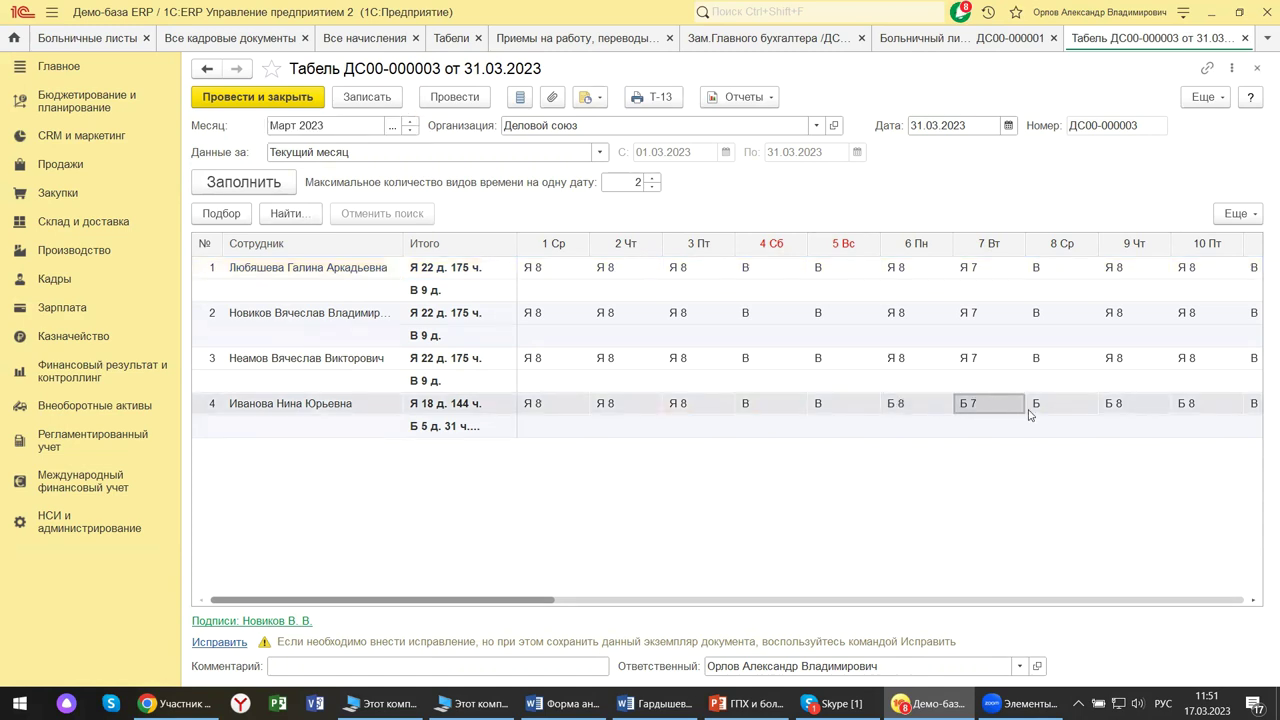
{"action": "left_click", "coordinate": [1068, 407]}
{"action": "left_click", "coordinate": [1127, 406]}
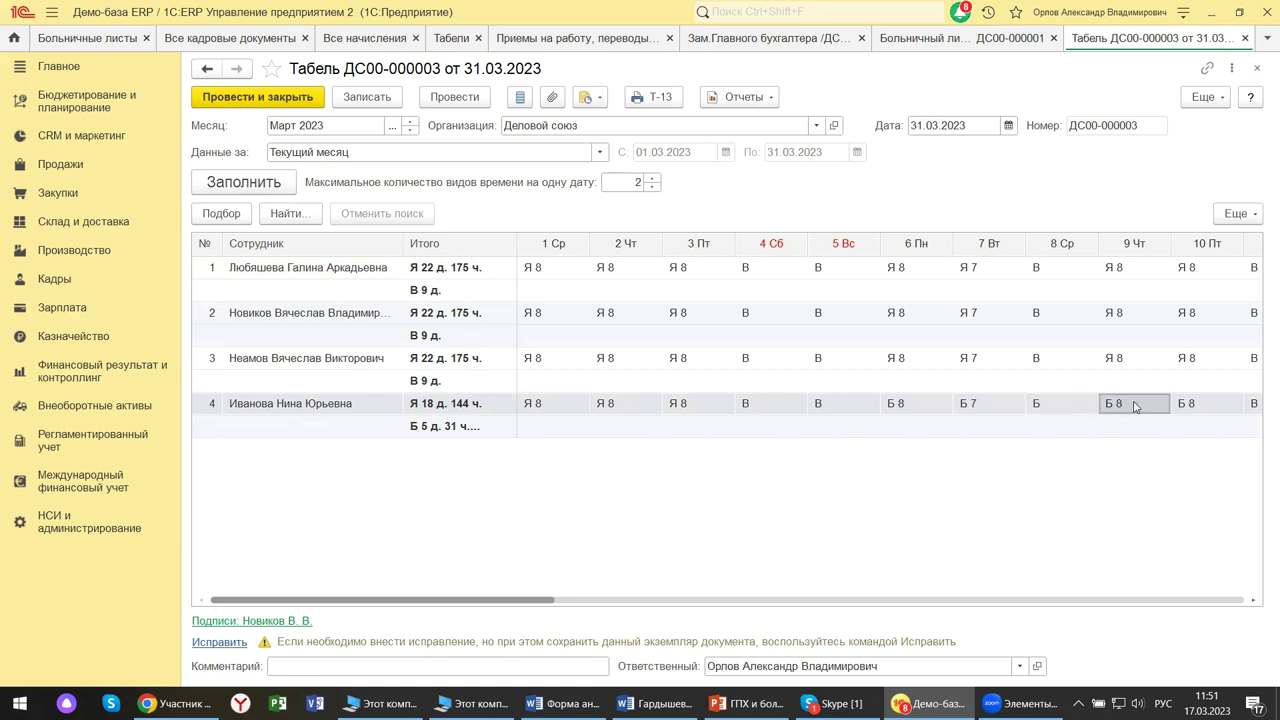
{"action": "left_click", "coordinate": [1177, 407]}
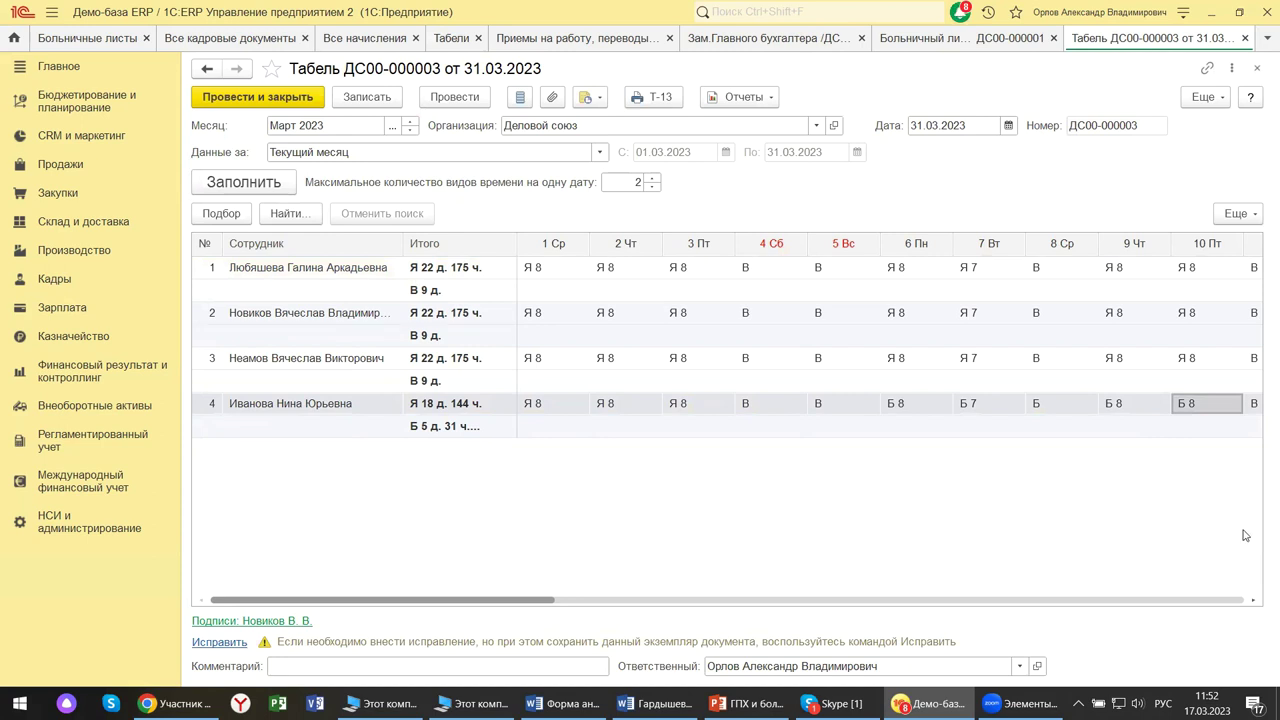
{"action": "left_click", "coordinate": [1258, 72]}
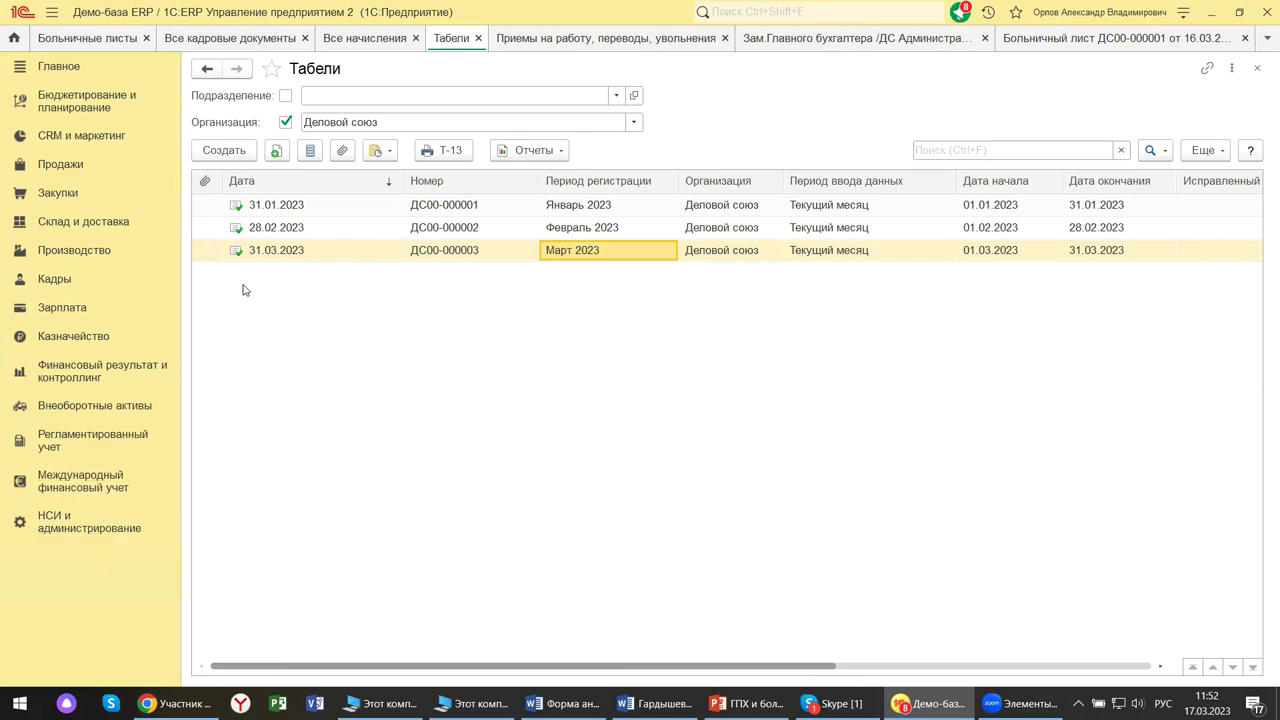
Open Регламентированные отчеты in the regulated accounting section and dismiss the 1С-Отчетность promotional windows.
{"action": "left_click", "coordinate": [62, 312]}
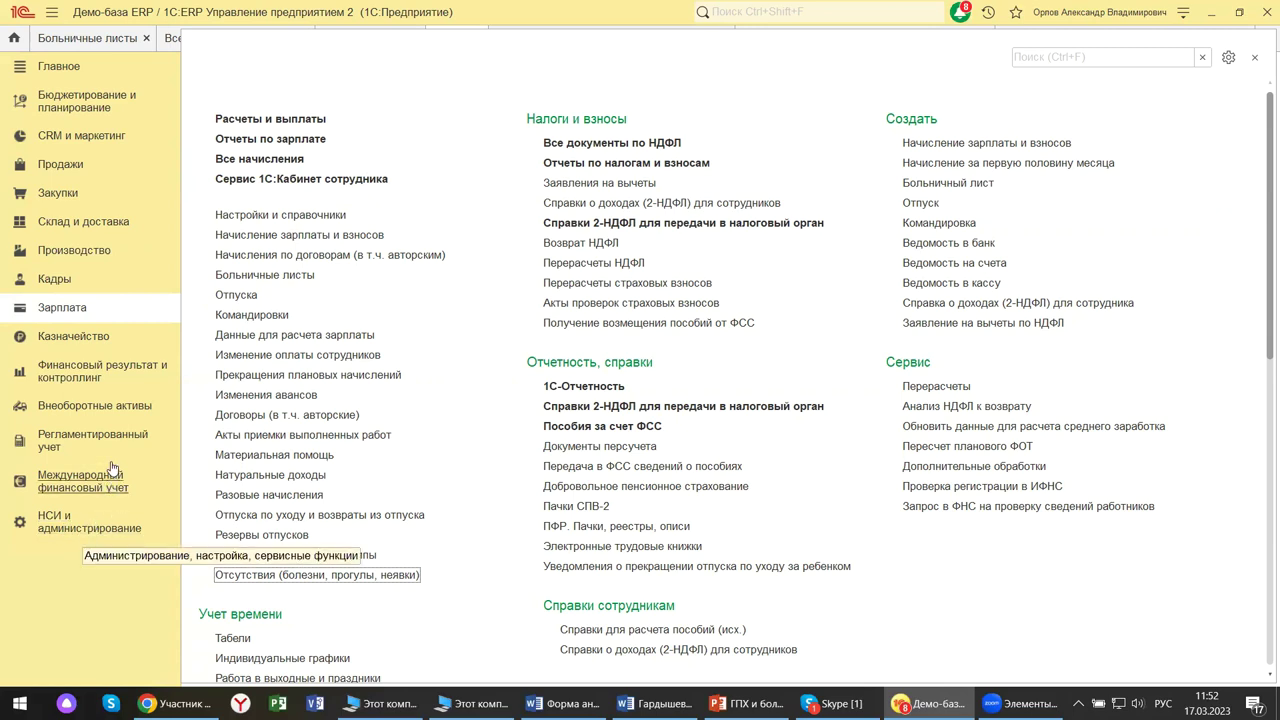
{"action": "left_click", "coordinate": [114, 430]}
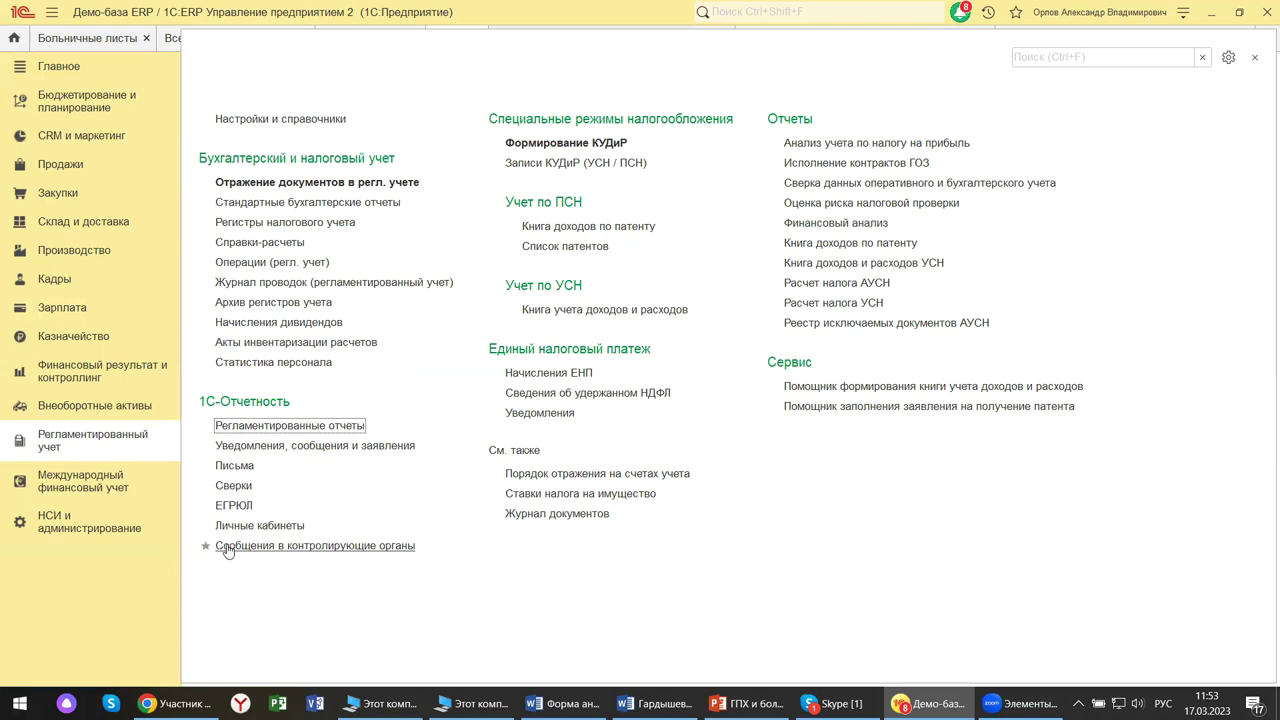
{"action": "left_click", "coordinate": [317, 429]}
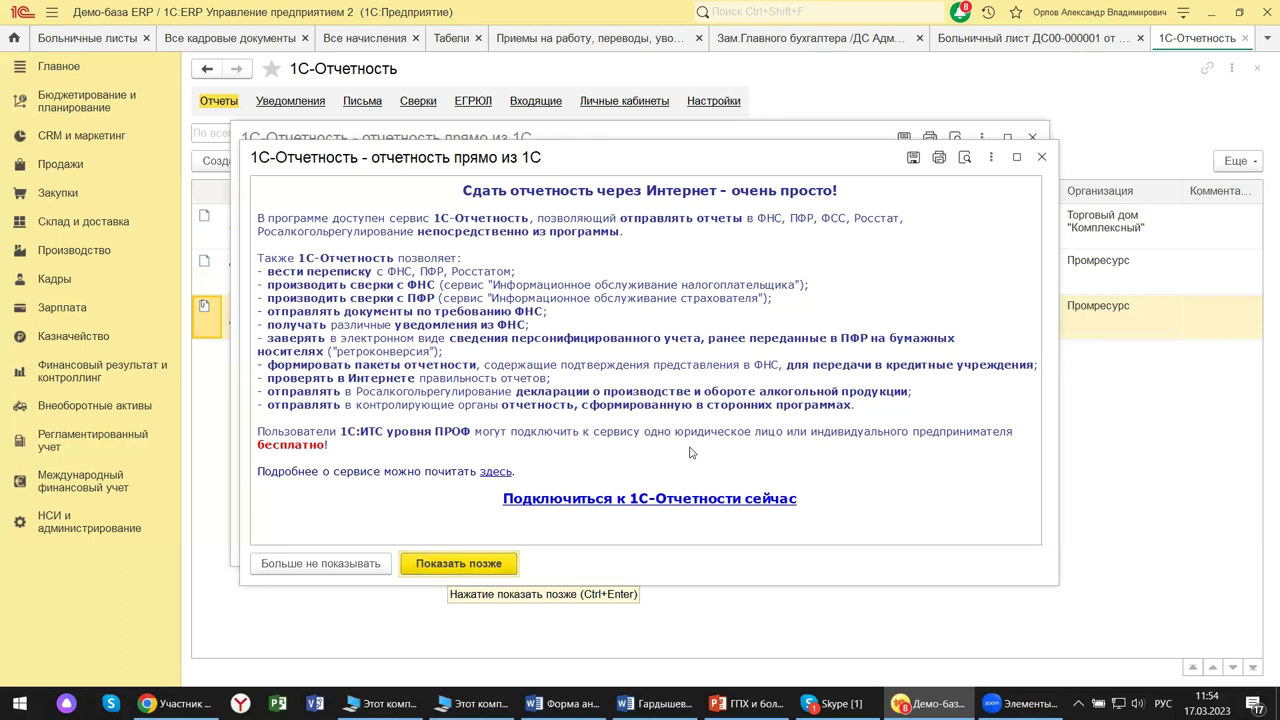
{"action": "left_click", "coordinate": [1041, 158]}
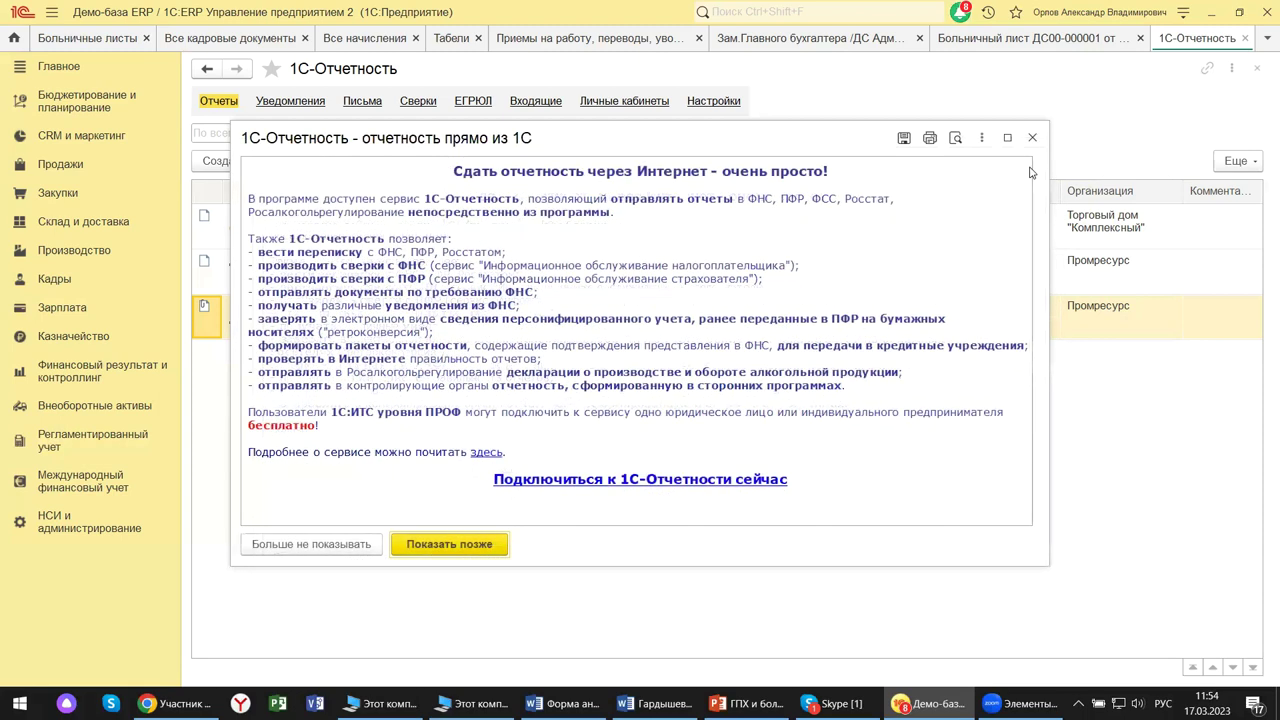
{"action": "left_click", "coordinate": [1035, 138]}
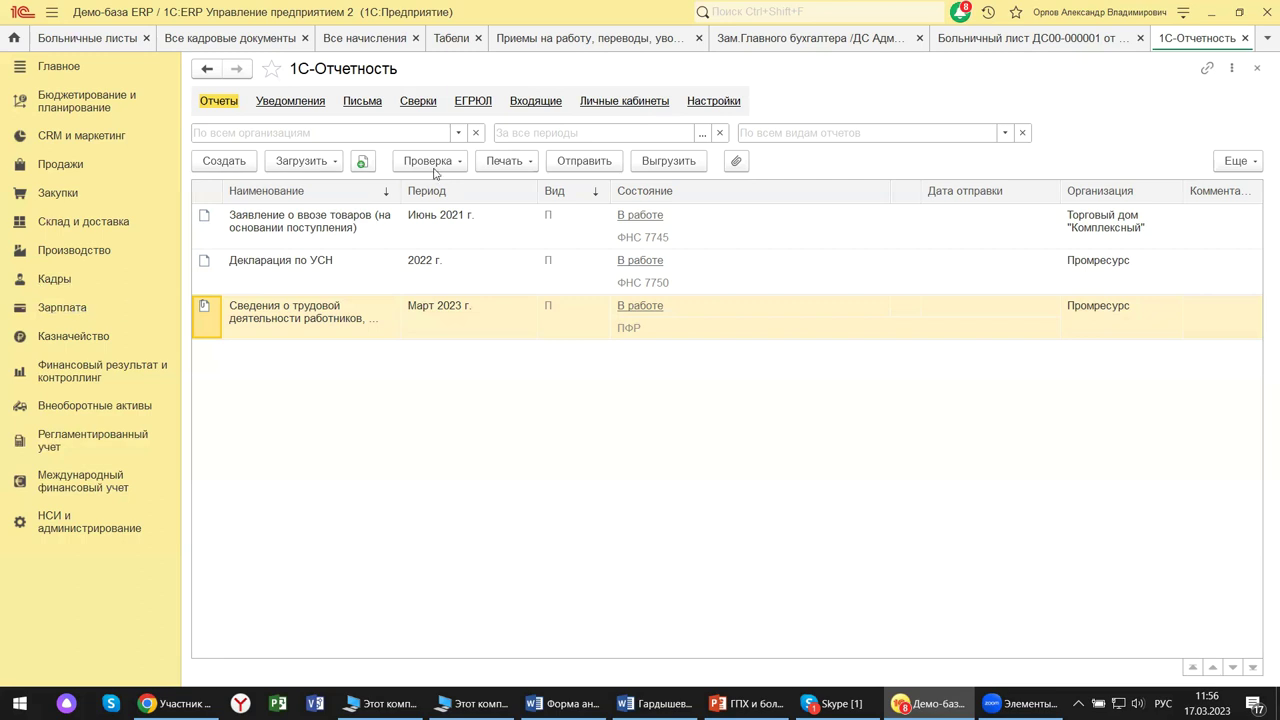
View the ФНС individual entrepreneur account login page from Личные кабинеты, close it, and return to the report list in 1С-Отчетность.
{"action": "left_click", "coordinate": [612, 103]}
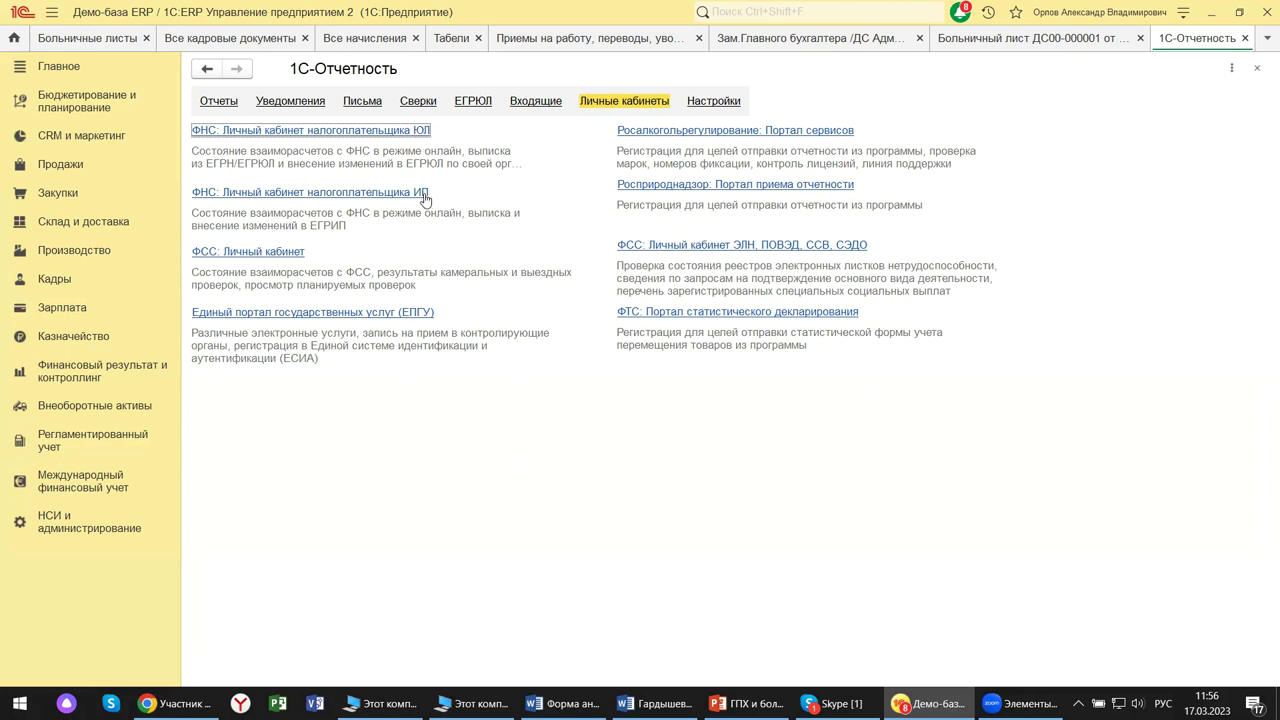
{"action": "left_click", "coordinate": [655, 250]}
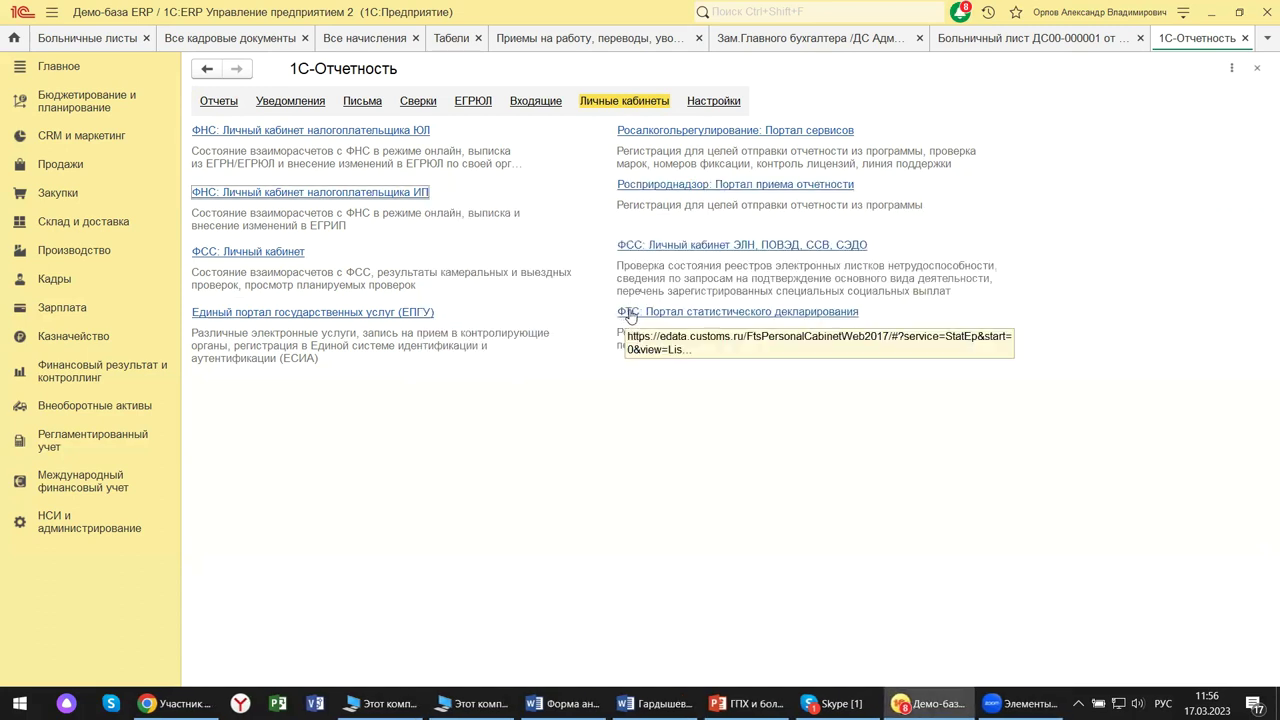
{"action": "left_click", "coordinate": [629, 313]}
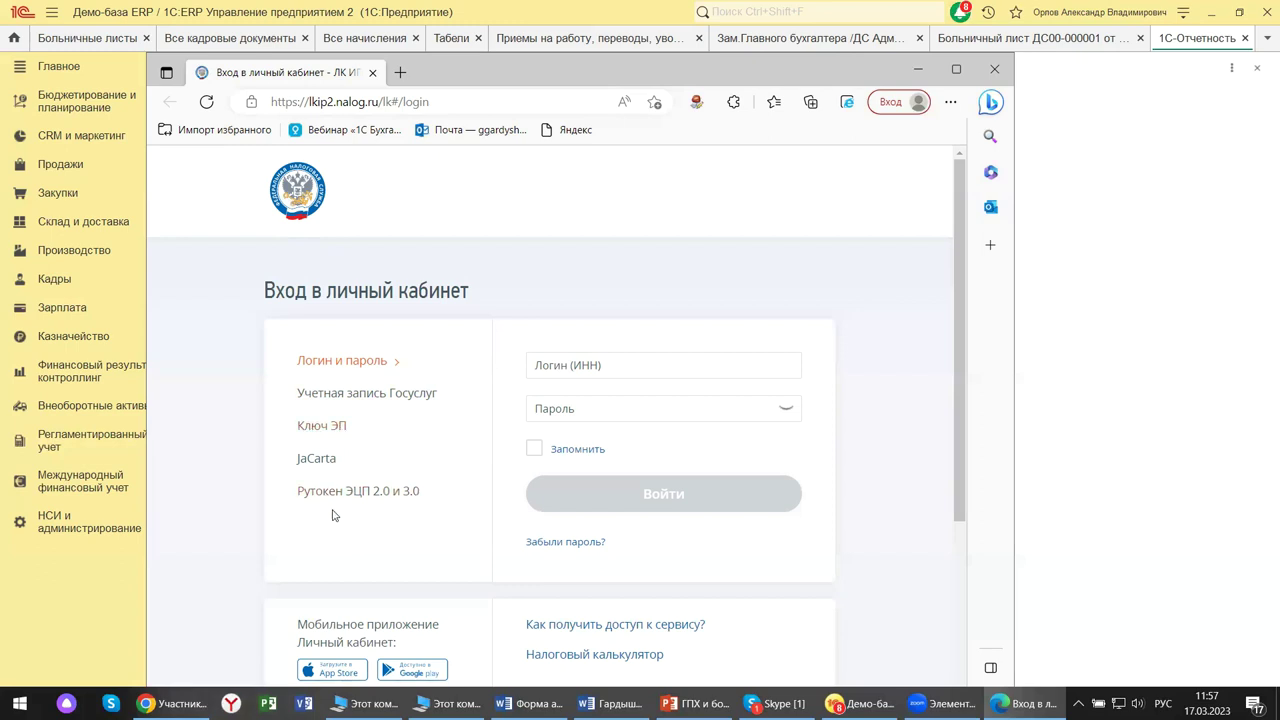
{"action": "scroll", "coordinate": [360, 478], "scroll_direction": "down", "scroll_amount": 1}
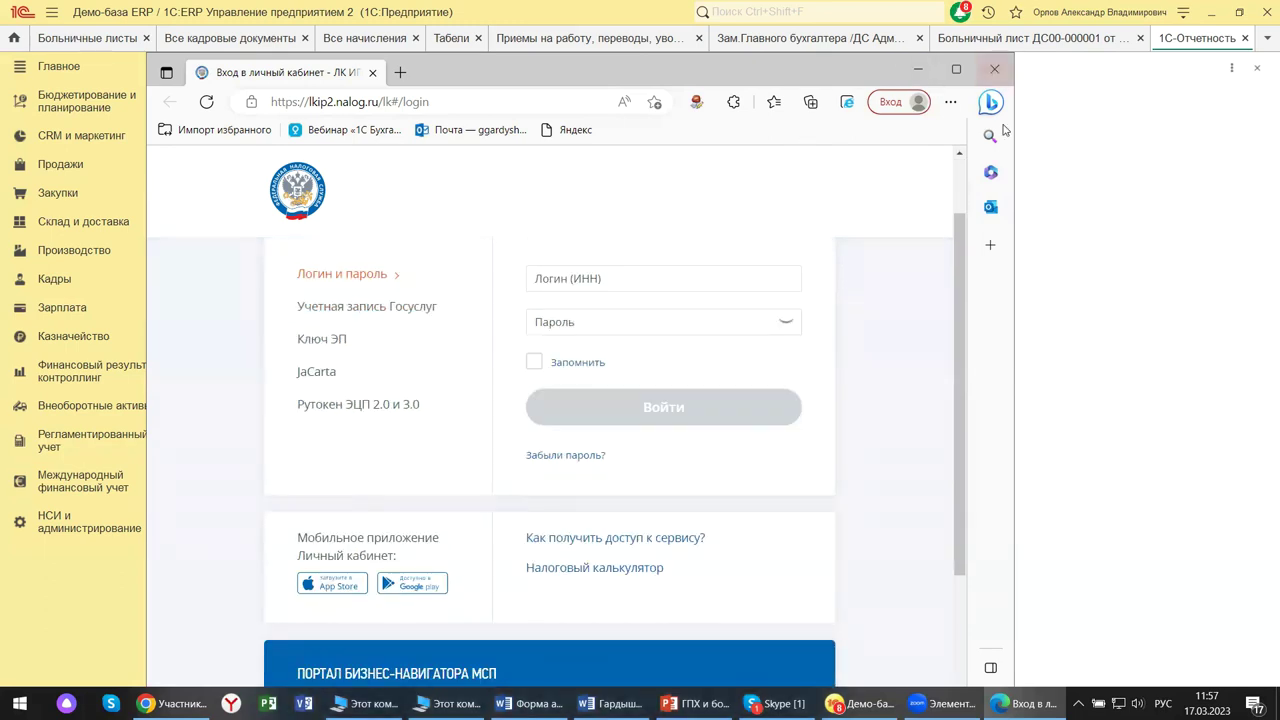
{"action": "left_click", "coordinate": [994, 68]}
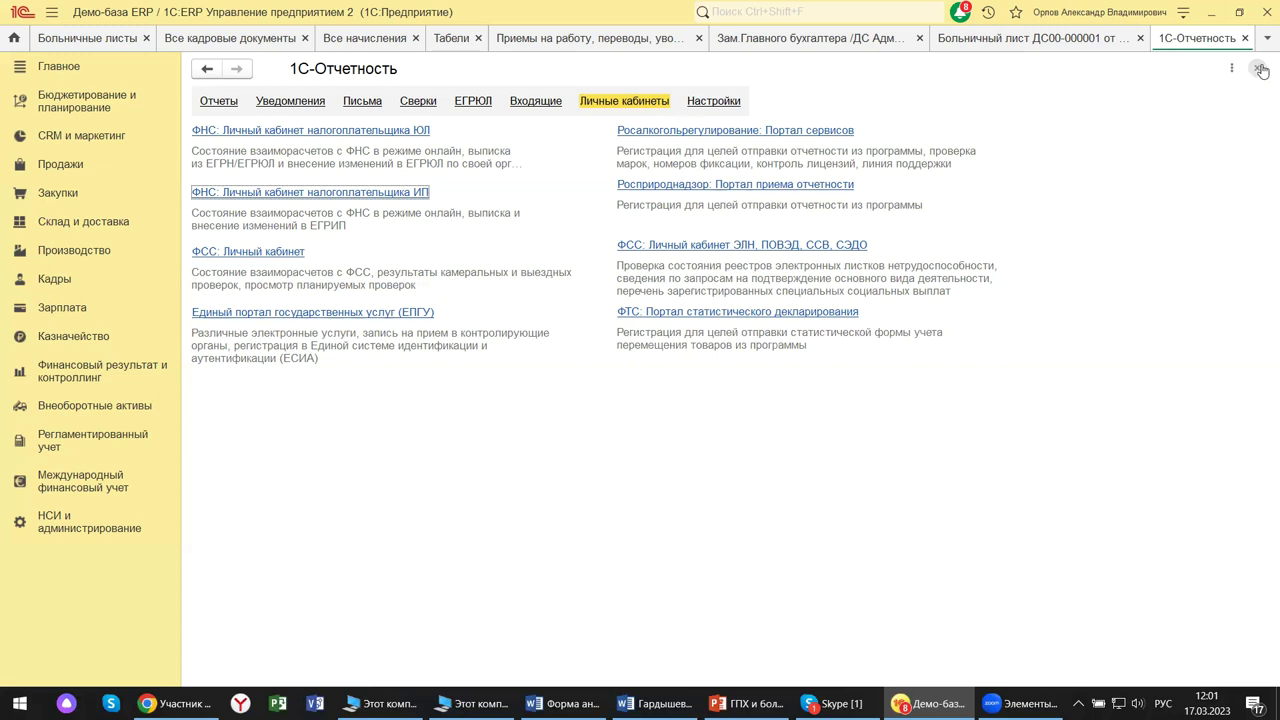
{"action": "left_click", "coordinate": [712, 104]}
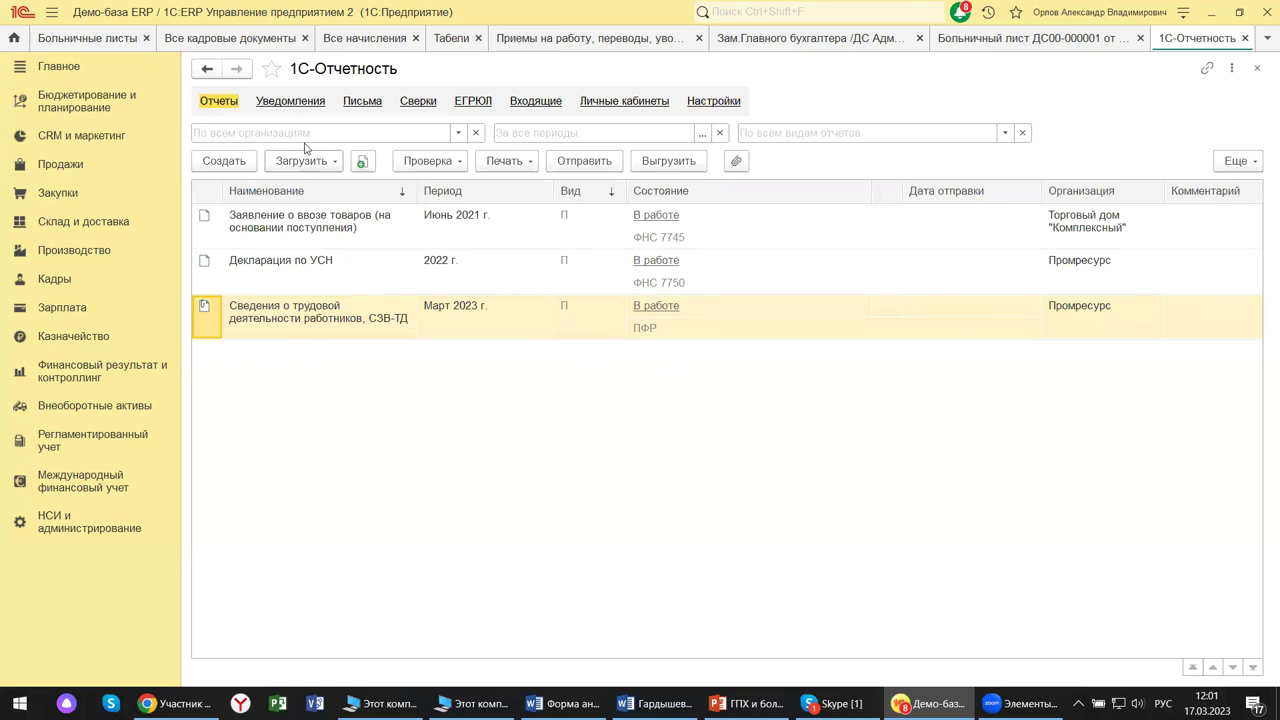
Find Сведения о трудовой деятельности работников, СЗВ-ТД among the report types under Отчетность по физлицам, and close the selection and 1С-Отчетность.
{"action": "left_click", "coordinate": [236, 164]}
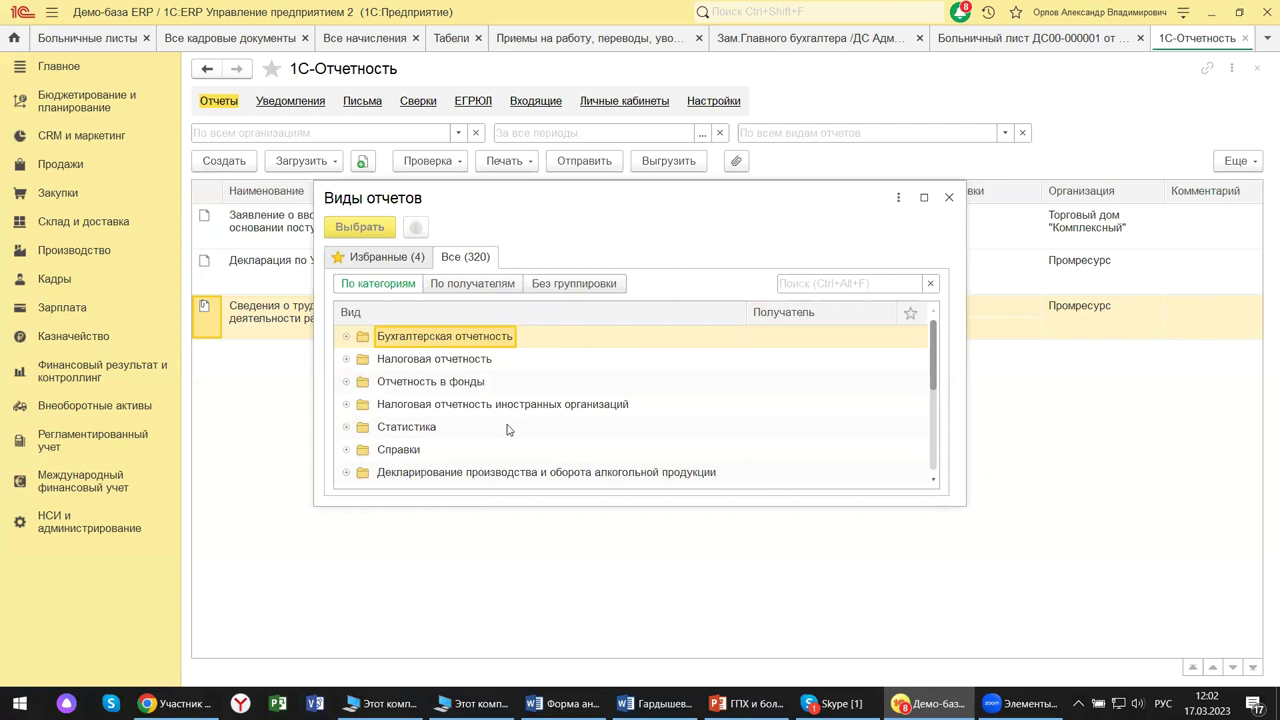
{"action": "scroll", "coordinate": [506, 429], "scroll_direction": "down", "scroll_amount": 1}
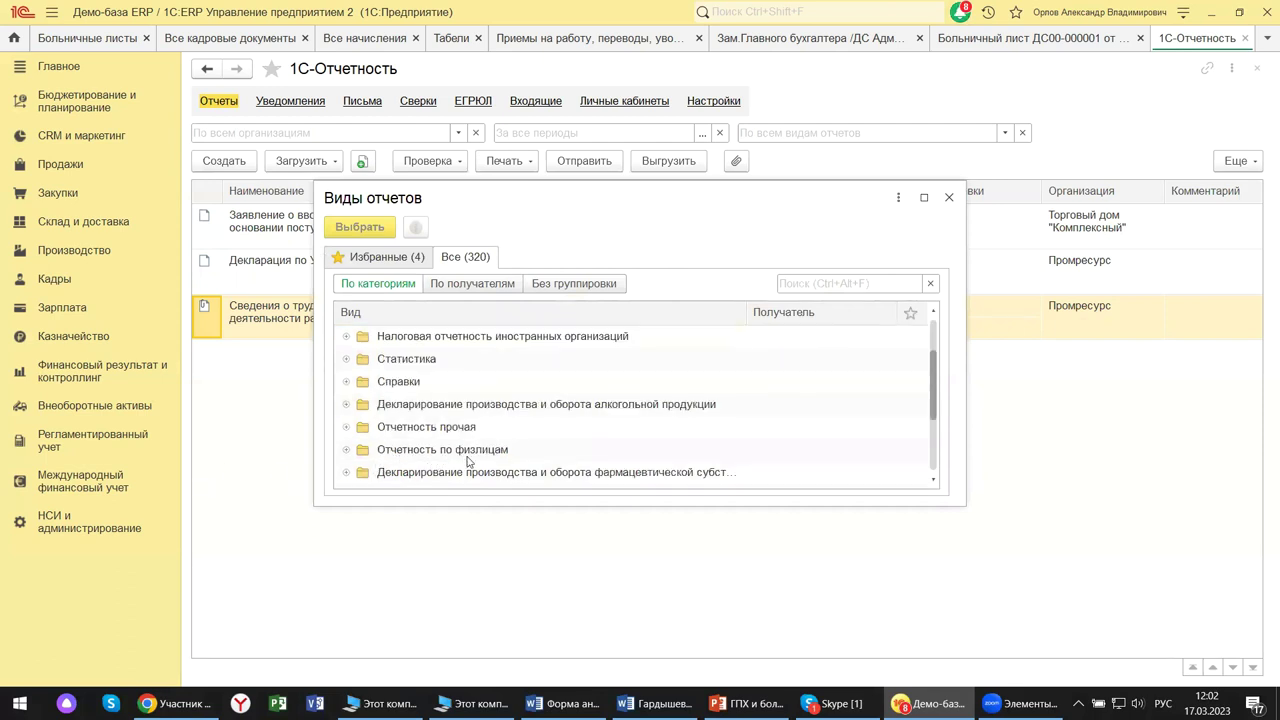
{"action": "left_click", "coordinate": [347, 450]}
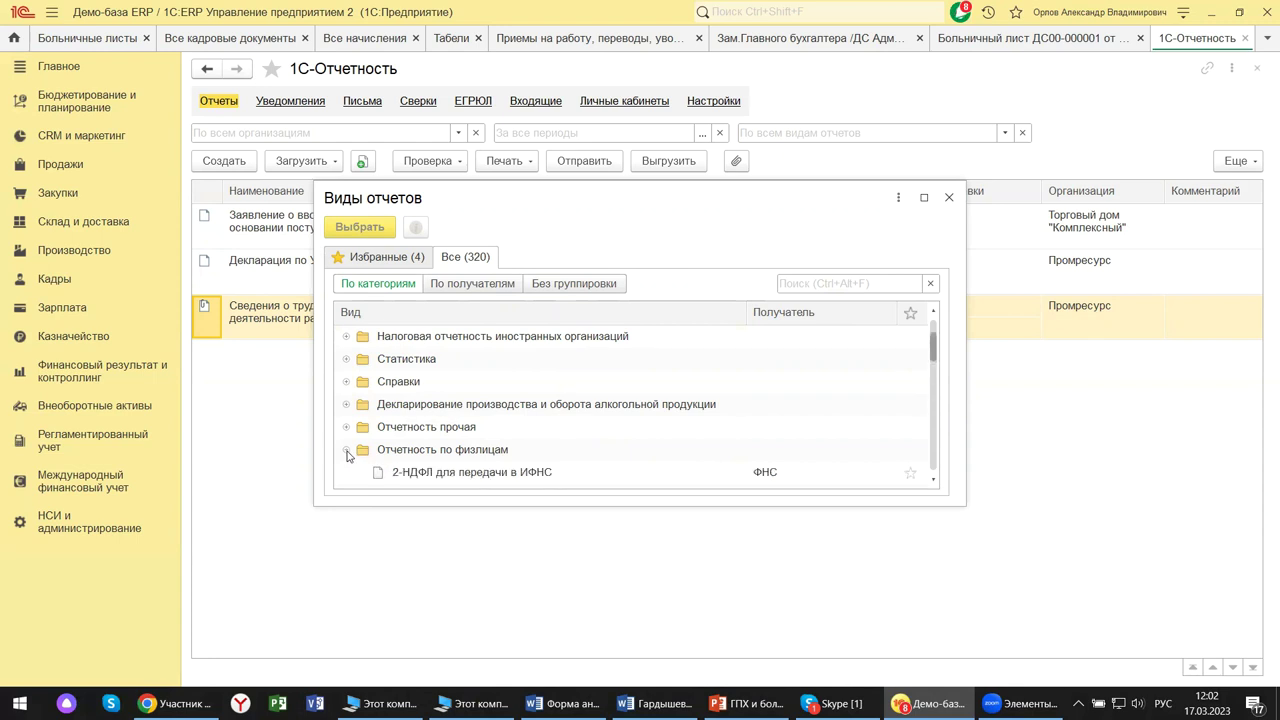
{"action": "scroll", "coordinate": [674, 415], "scroll_direction": "down", "scroll_amount": 1}
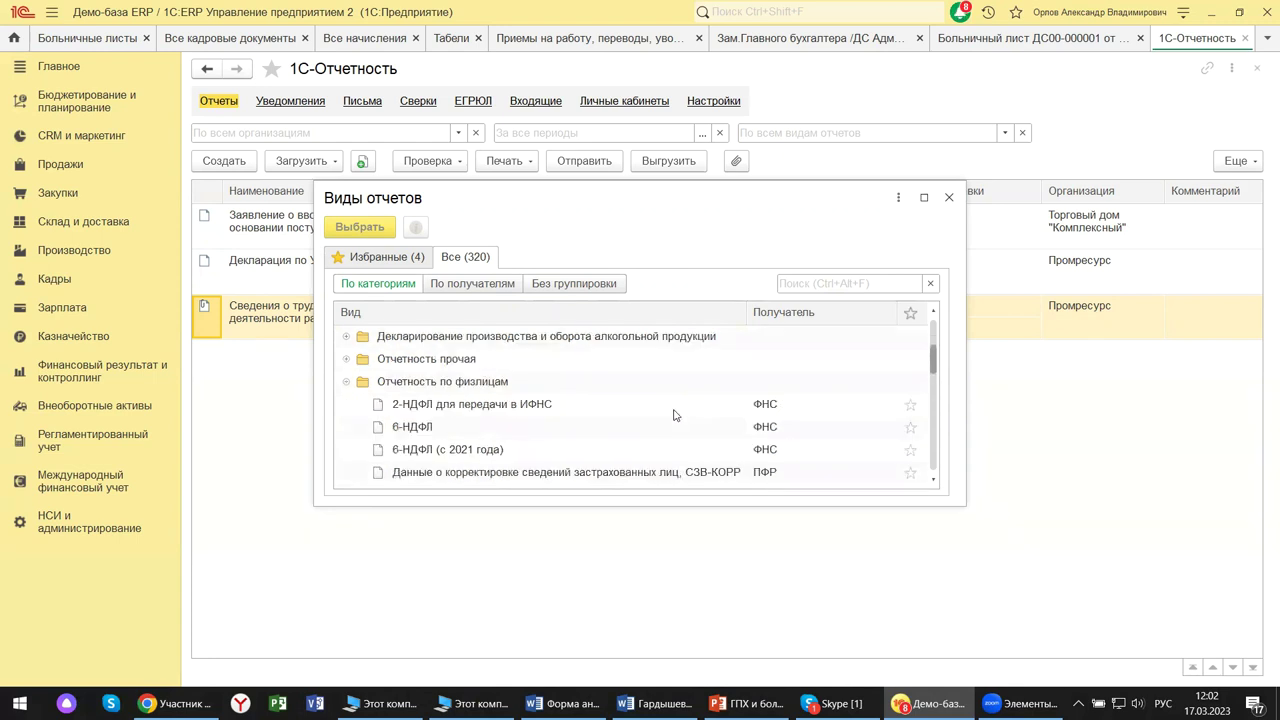
{"action": "scroll", "coordinate": [674, 415], "scroll_direction": "down", "scroll_amount": 4}
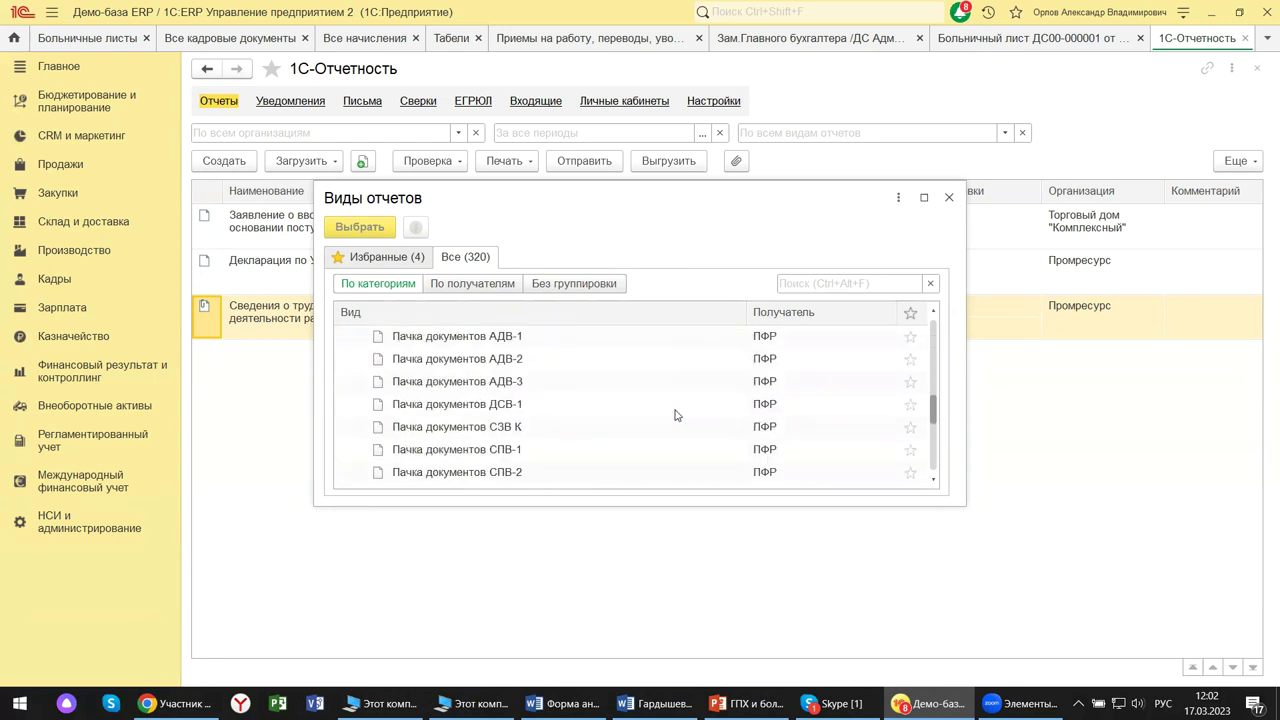
{"action": "scroll", "coordinate": [674, 415], "scroll_direction": "down", "scroll_amount": 3}
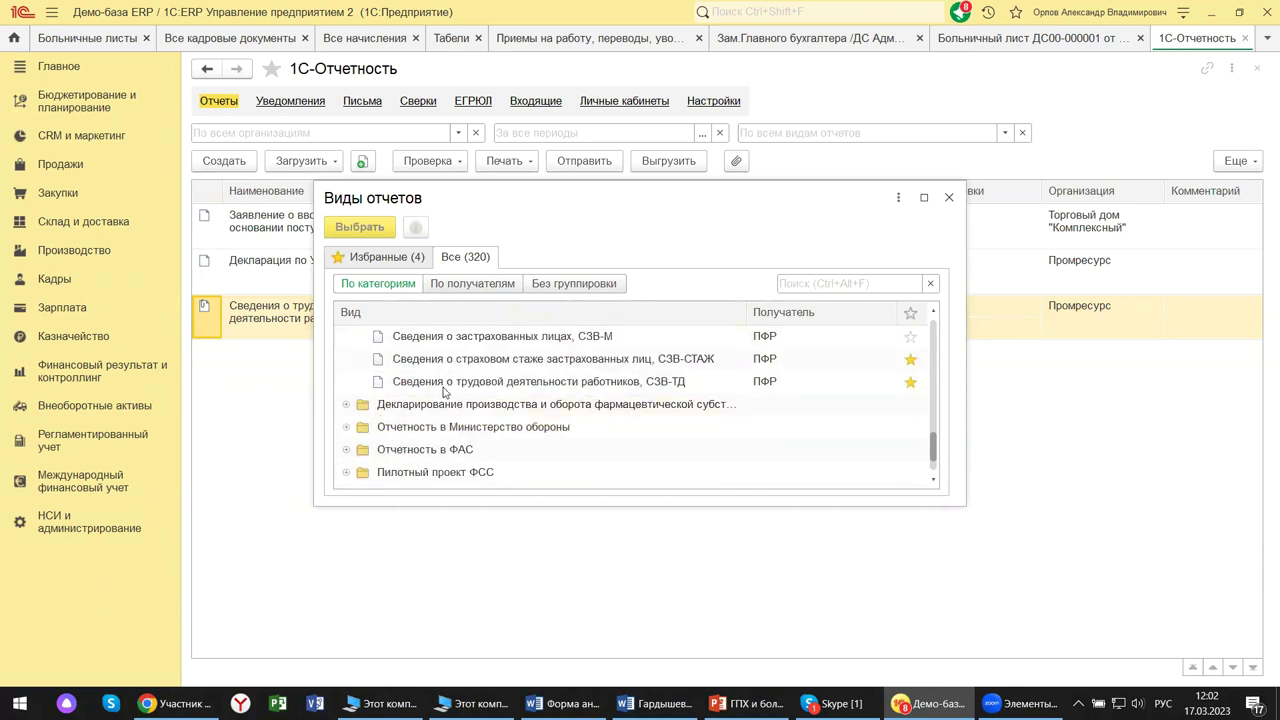
{"action": "left_click", "coordinate": [665, 386]}
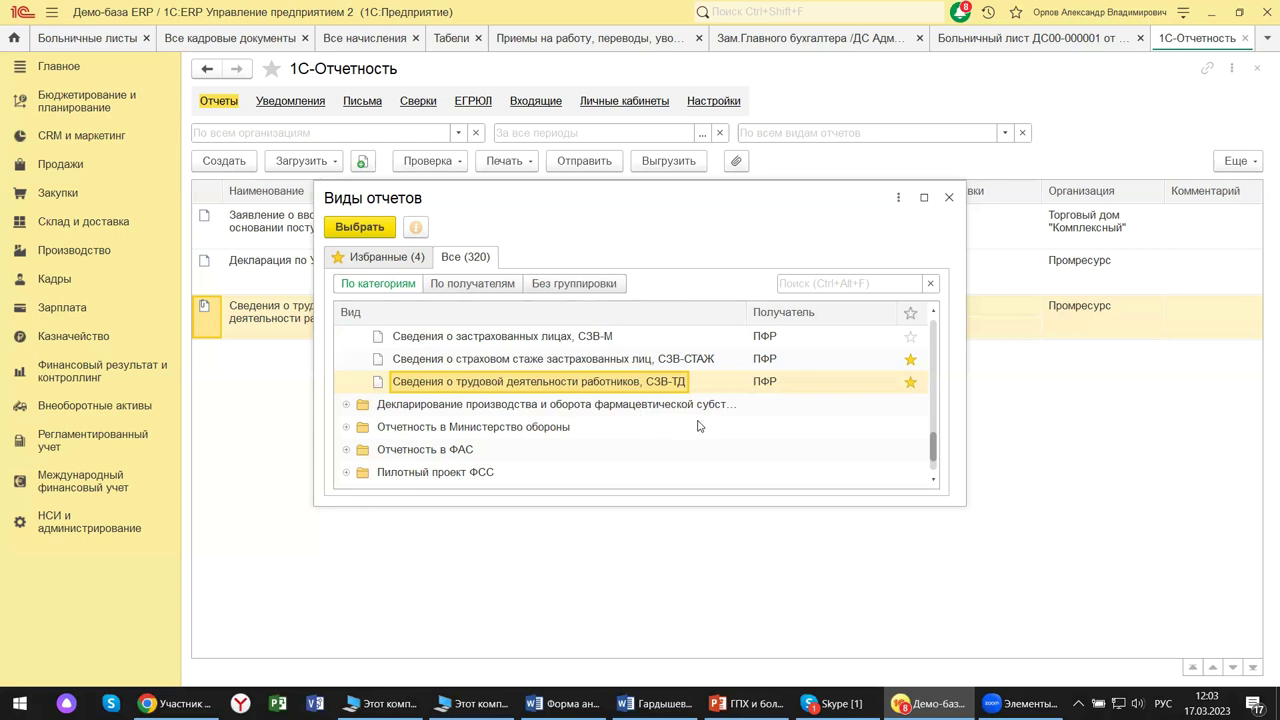
{"action": "left_click", "coordinate": [949, 198]}
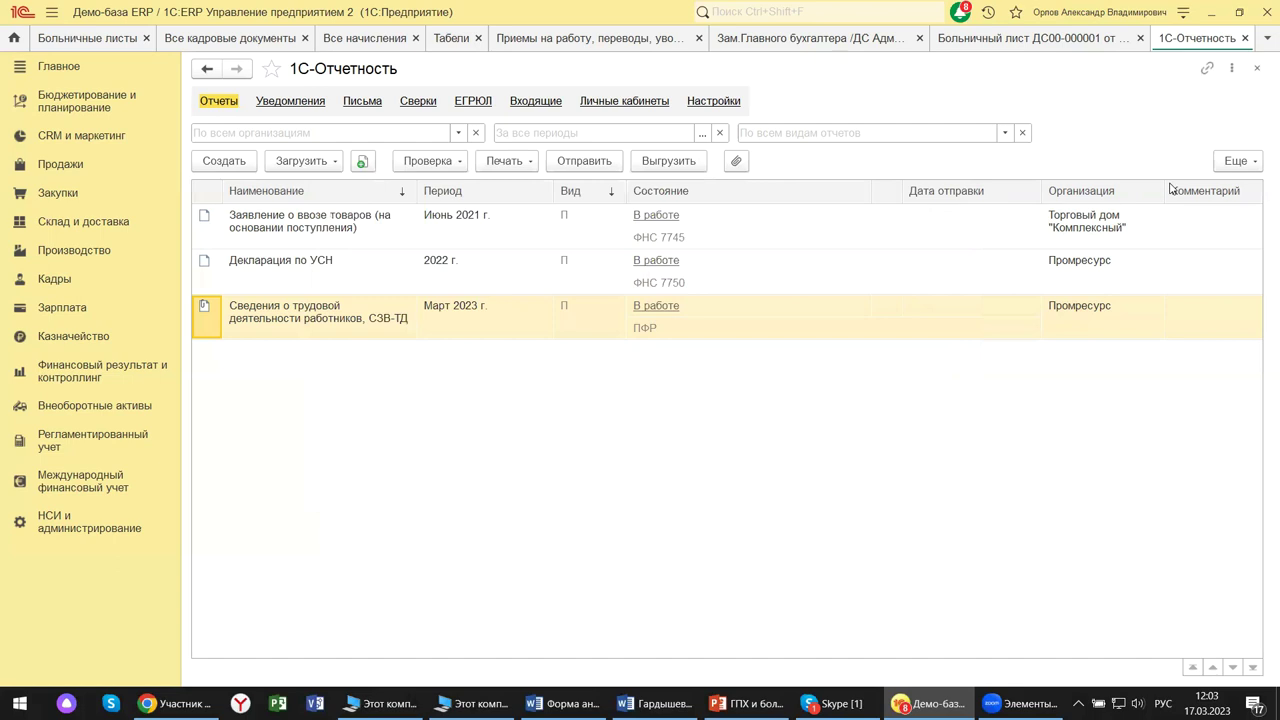
{"action": "left_click", "coordinate": [1257, 69]}
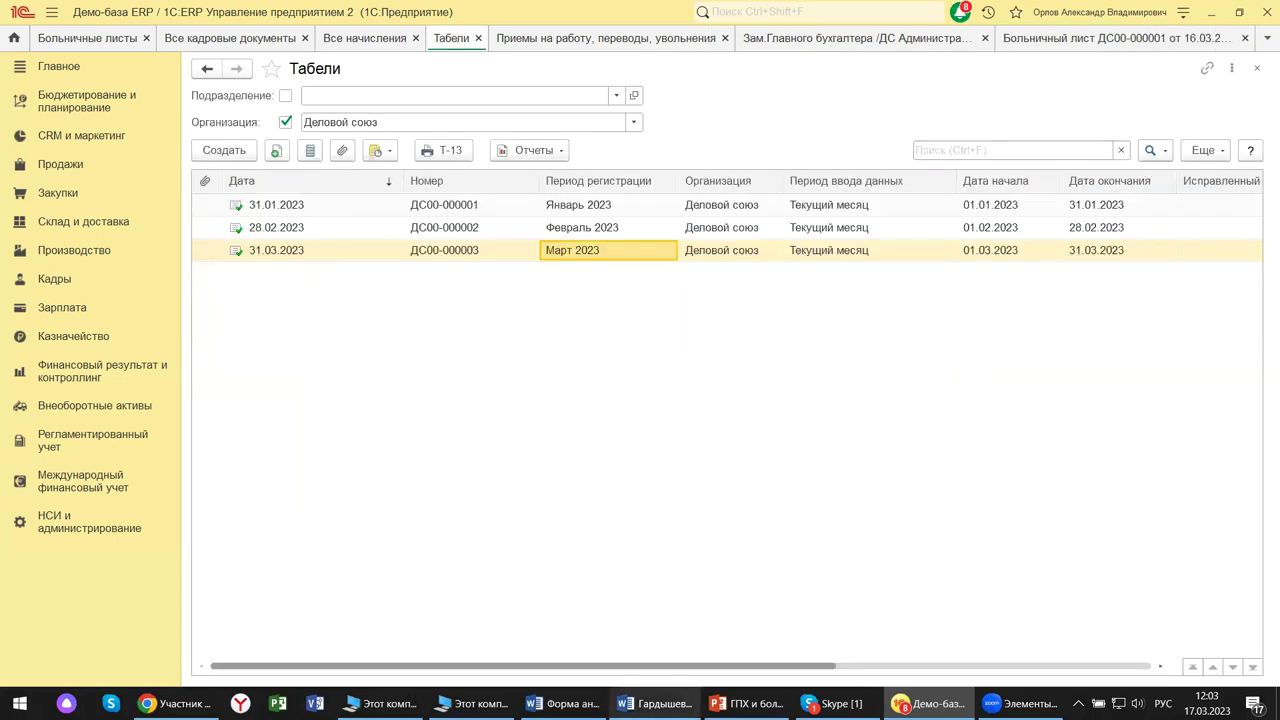
Switch to the PowerPoint presentation and go to its title slide.
{"action": "left_click", "coordinate": [752, 697]}
{"action": "scroll", "coordinate": [188, 412], "scroll_direction": "up", "scroll_amount": 2}
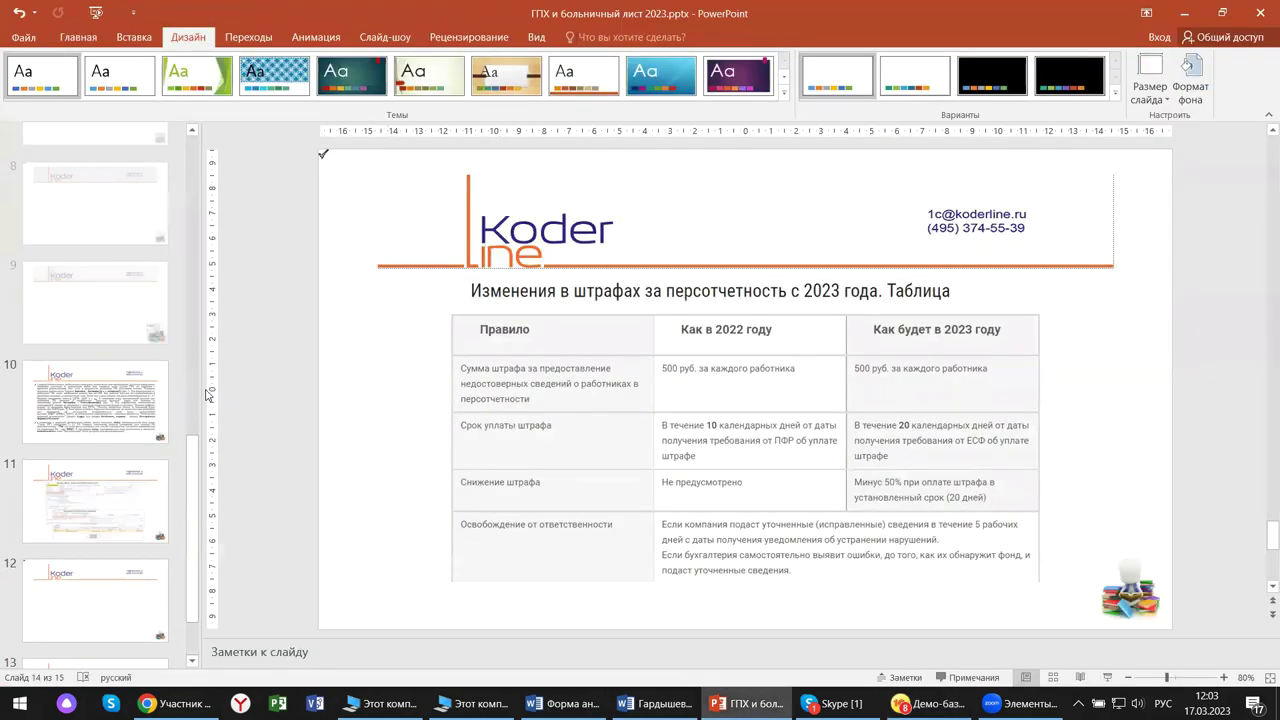
{"action": "scroll", "coordinate": [190, 407], "scroll_direction": "up", "scroll_amount": 8}
{"action": "left_click", "coordinate": [124, 219]}
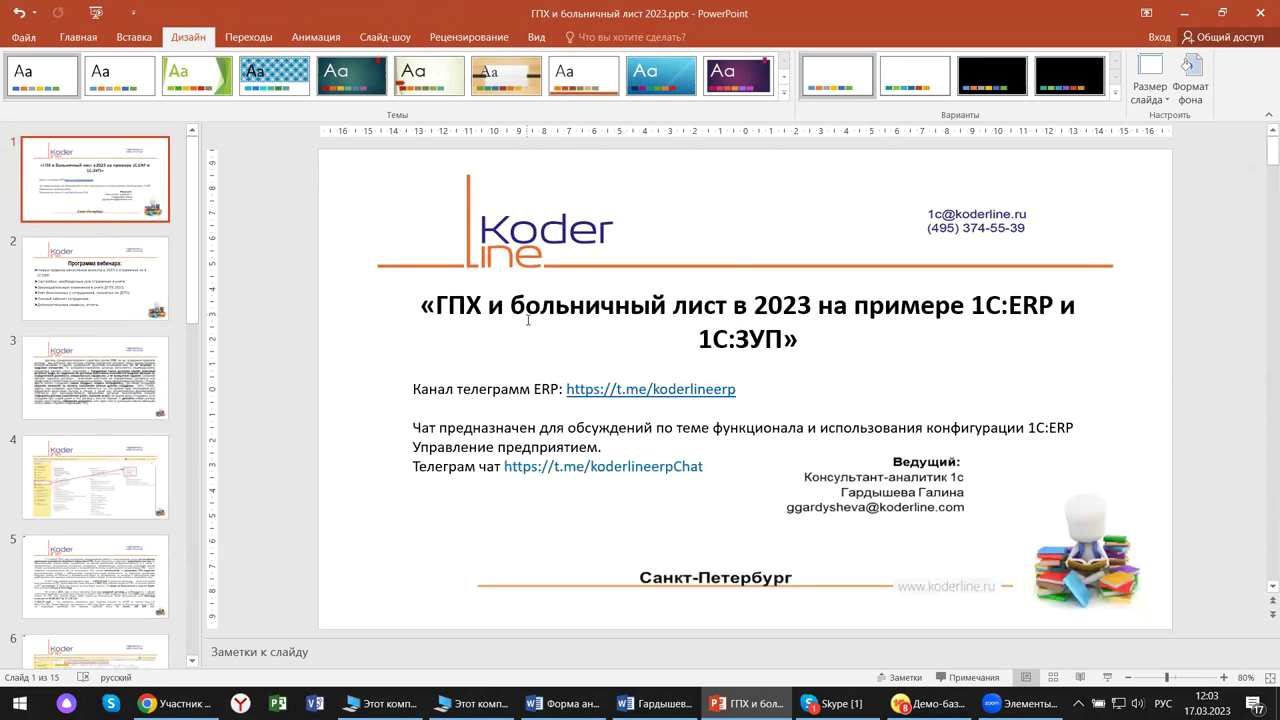